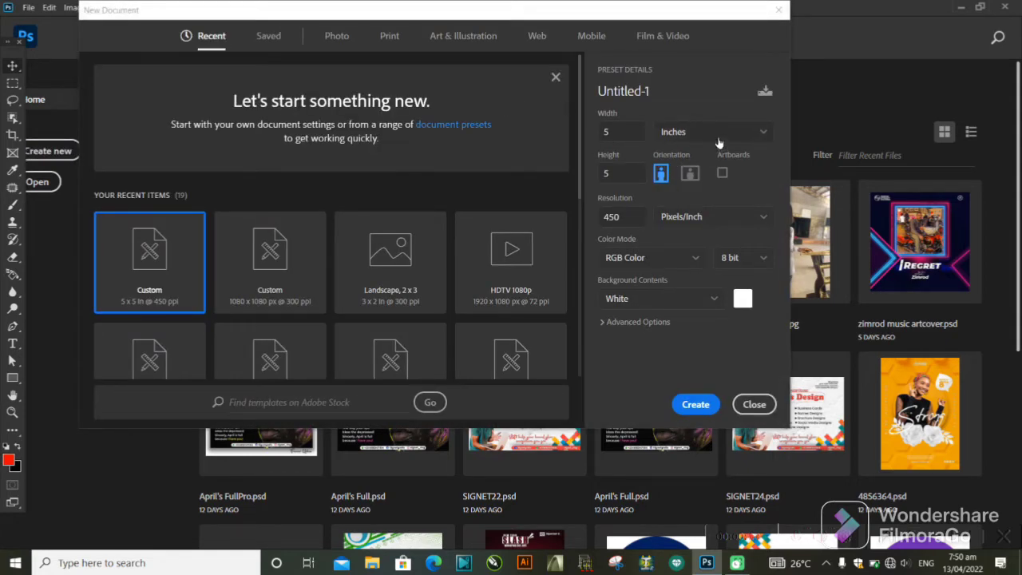
Create a 5 × 5 inch RGB document at 450 pixels/inch with a white background, and give the layer list more height.
left_click(711, 134)
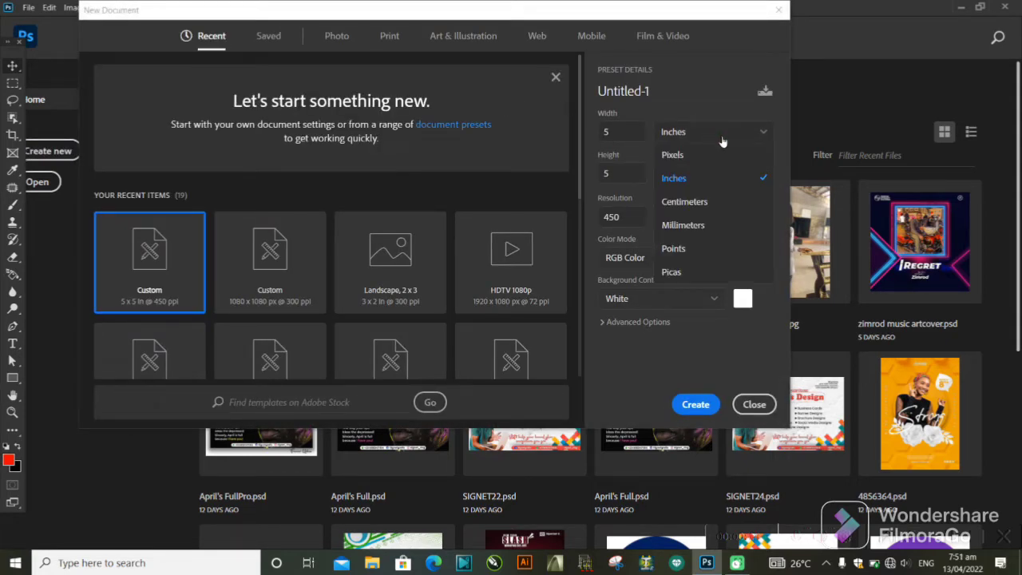
left_click(694, 173)
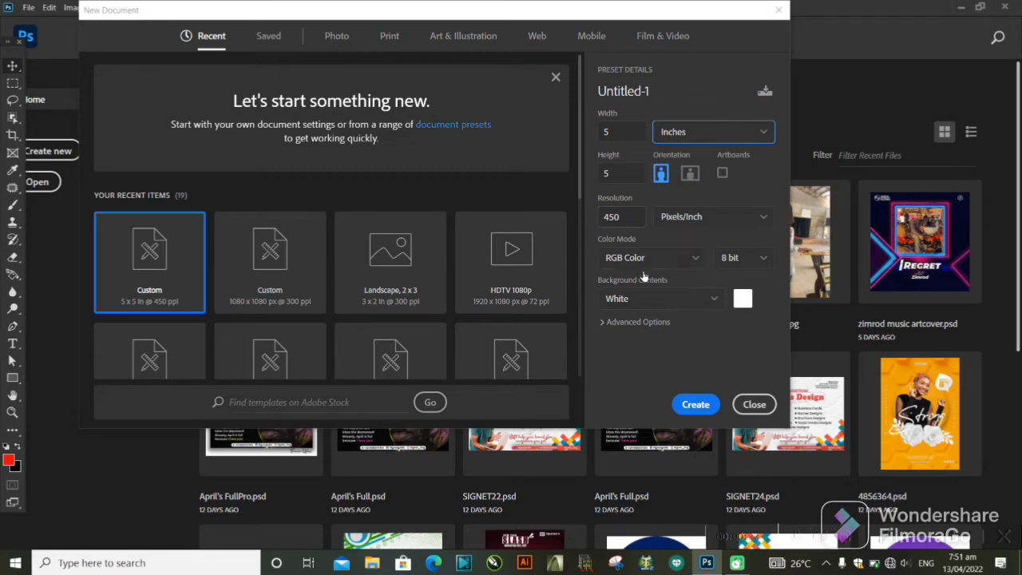
left_click(698, 407)
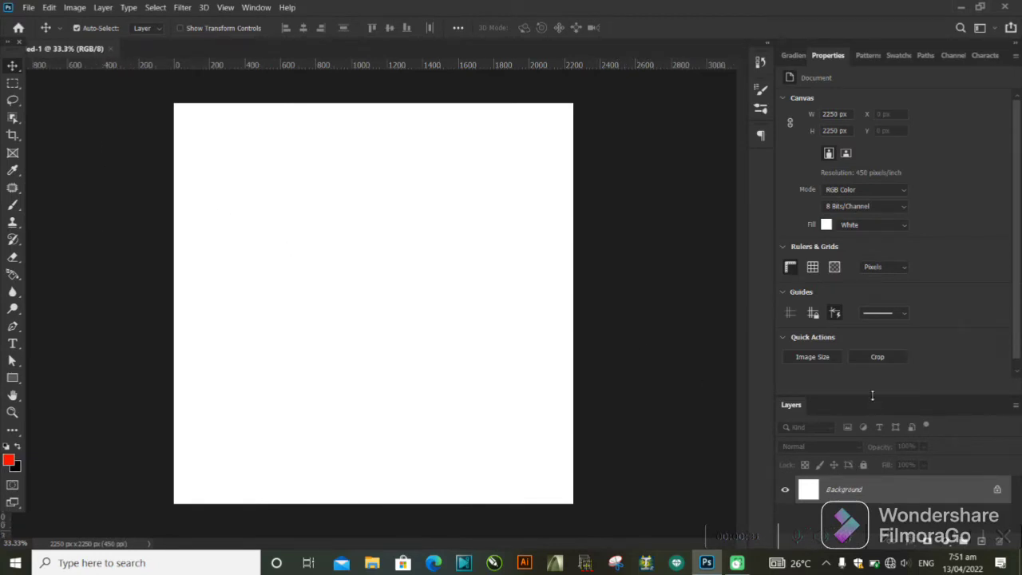
left_click_drag(874, 394, 873, 172)
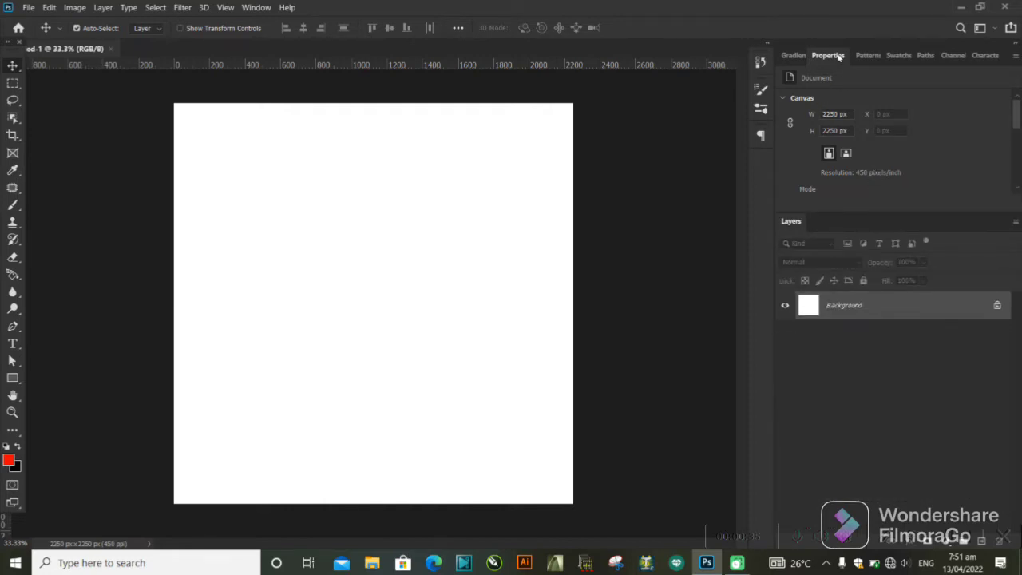
Draw a red rectangle of about 2296 × 2273 px covering the whole canvas.
left_click(17, 379)
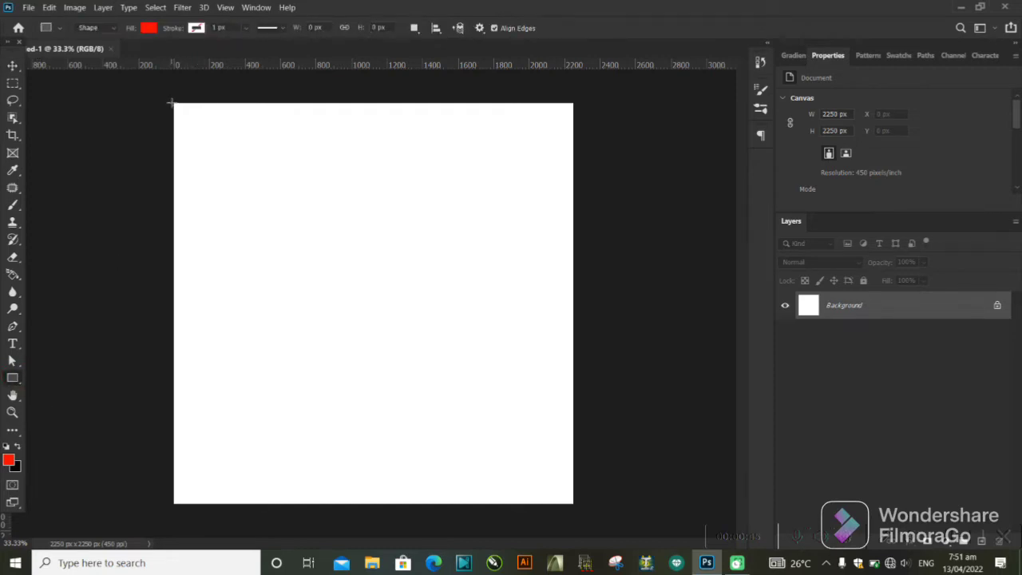
left_click_drag(170, 103, 578, 506)
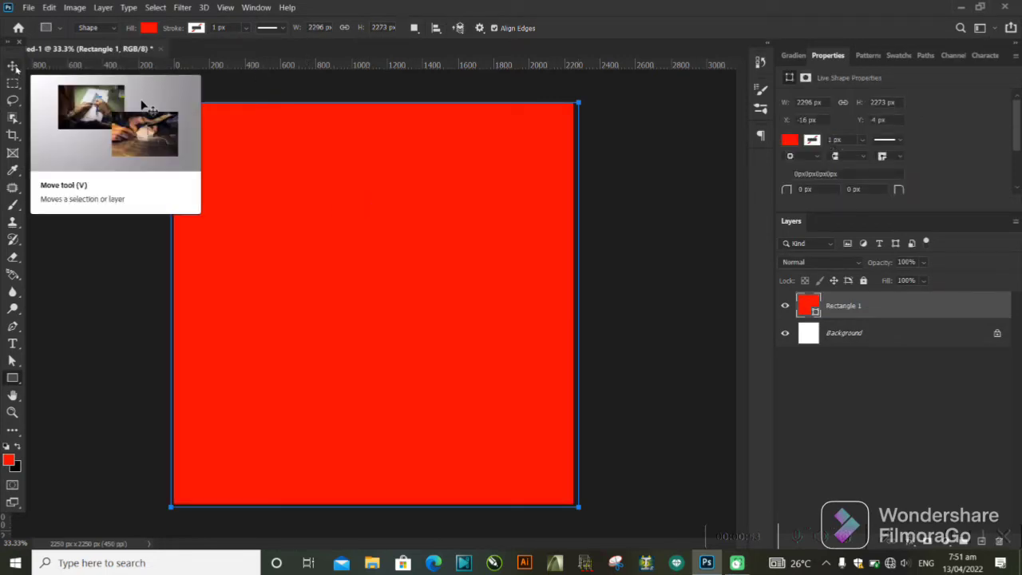
left_click(13, 67)
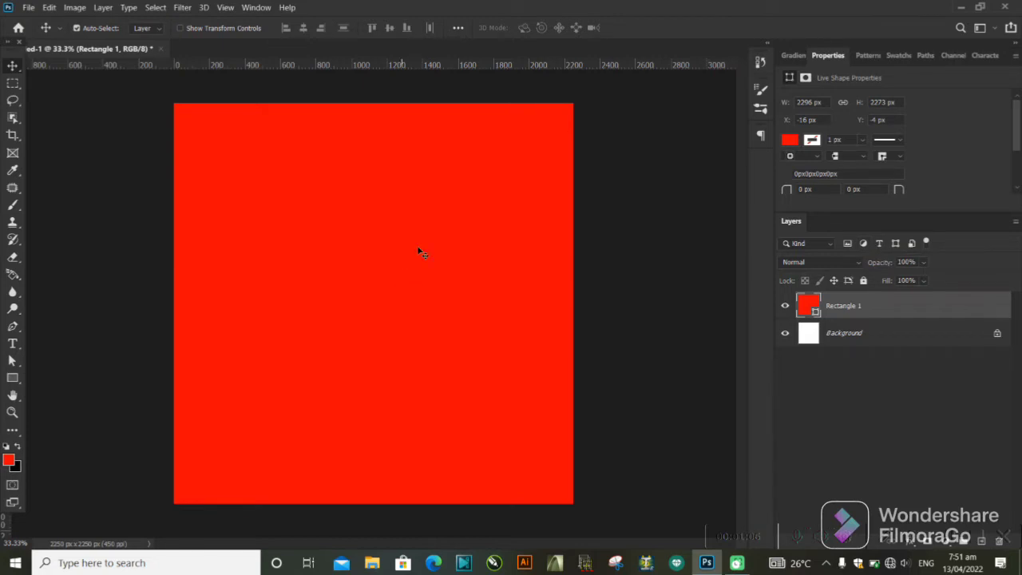
Try a recently used pink and red, plus a custom pink (#eb0581), as the rectangle's fill.
left_click(789, 141)
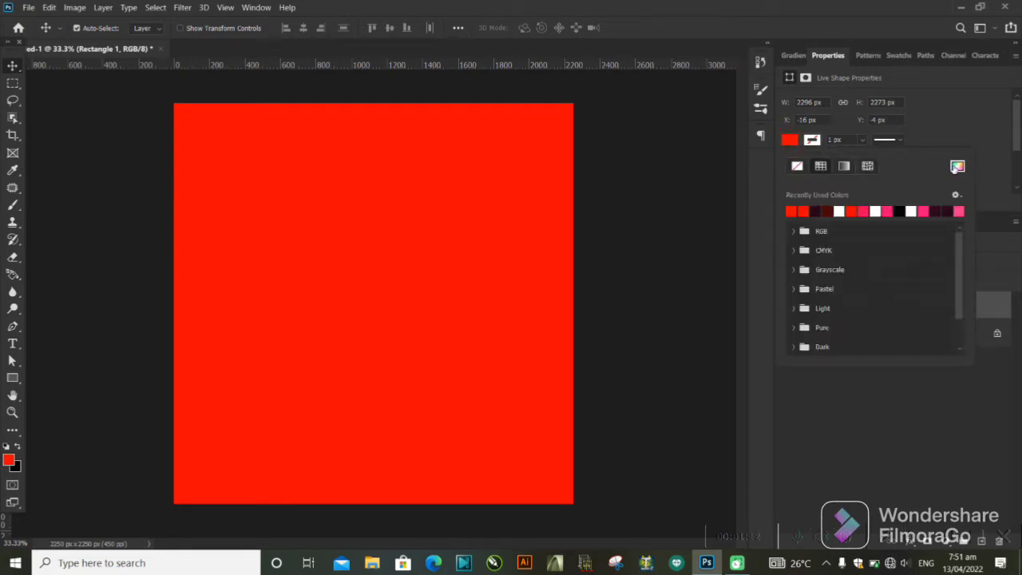
left_click(923, 209)
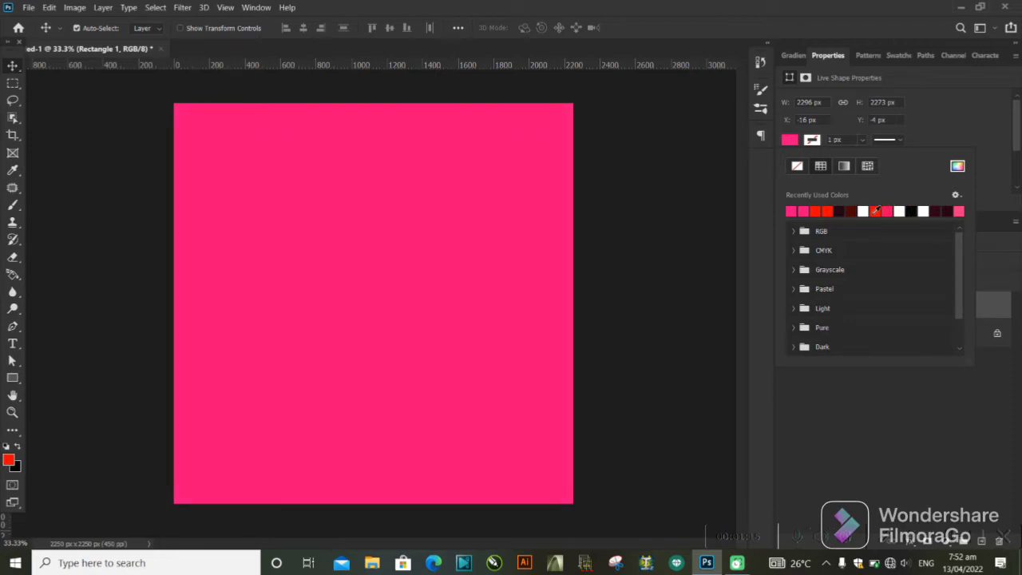
left_click(862, 211)
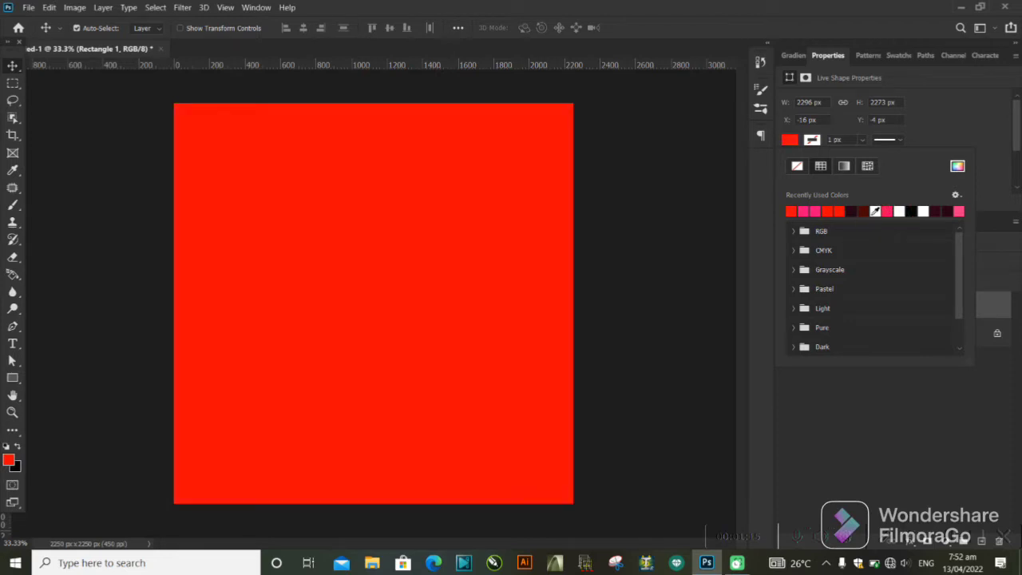
left_click(956, 170)
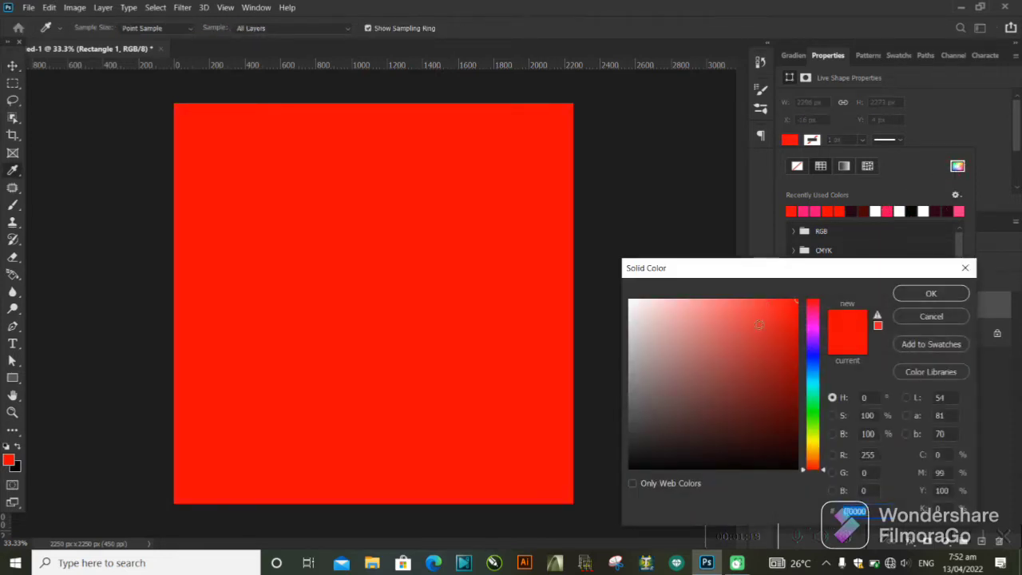
left_click(758, 324)
left_click_drag(803, 329, 799, 368)
left_click(781, 346)
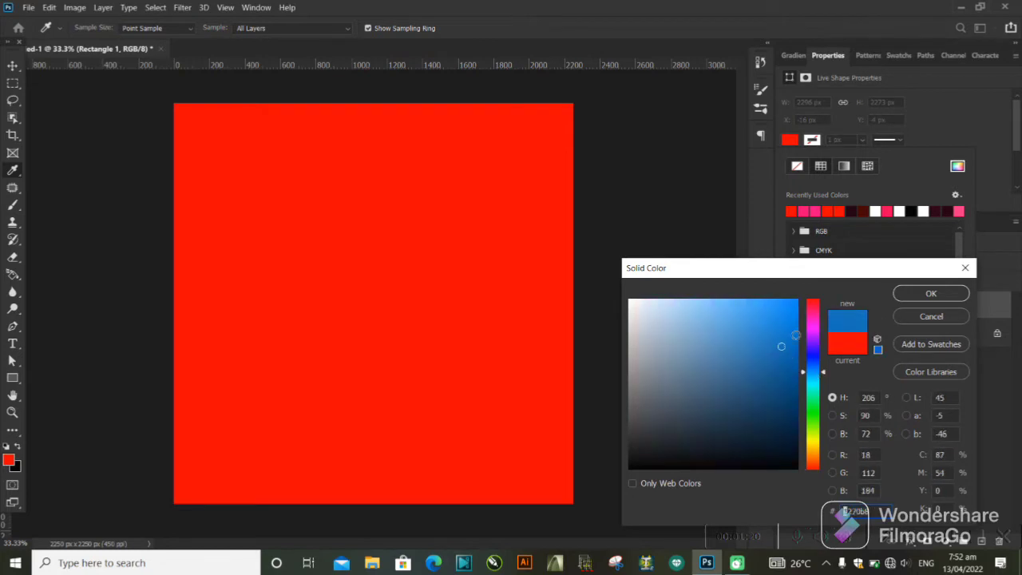
left_click(796, 311)
left_click_drag(814, 322, 818, 307)
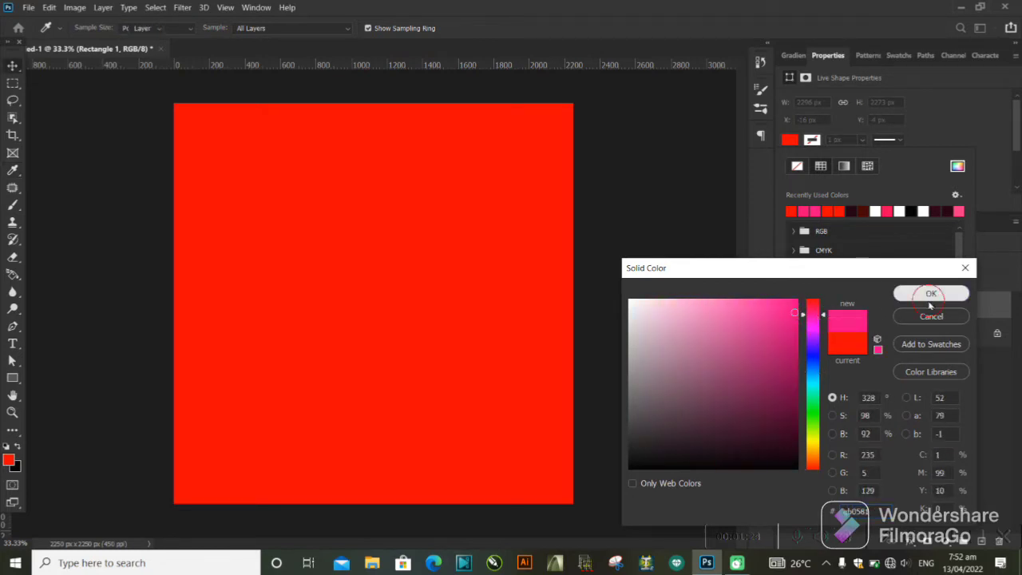
left_click(929, 293)
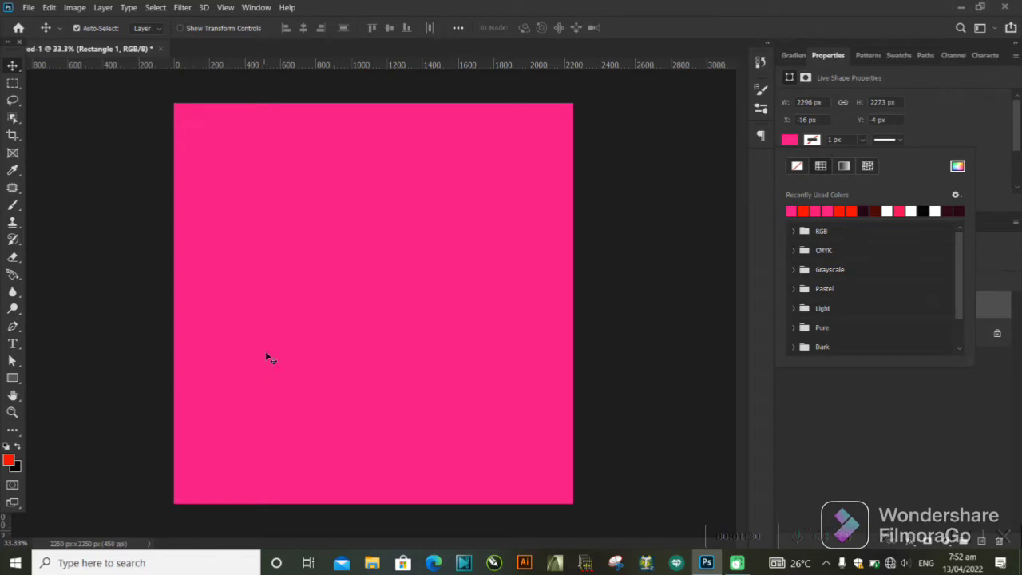
Fill the rectangle with a dark maroon from the recently used colors.
left_click(958, 210)
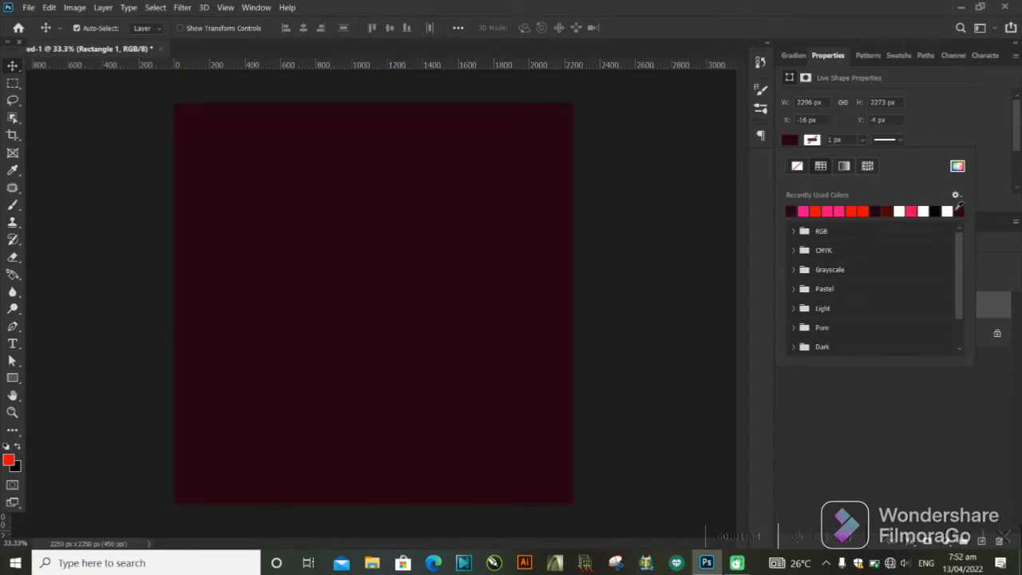
left_click(958, 210)
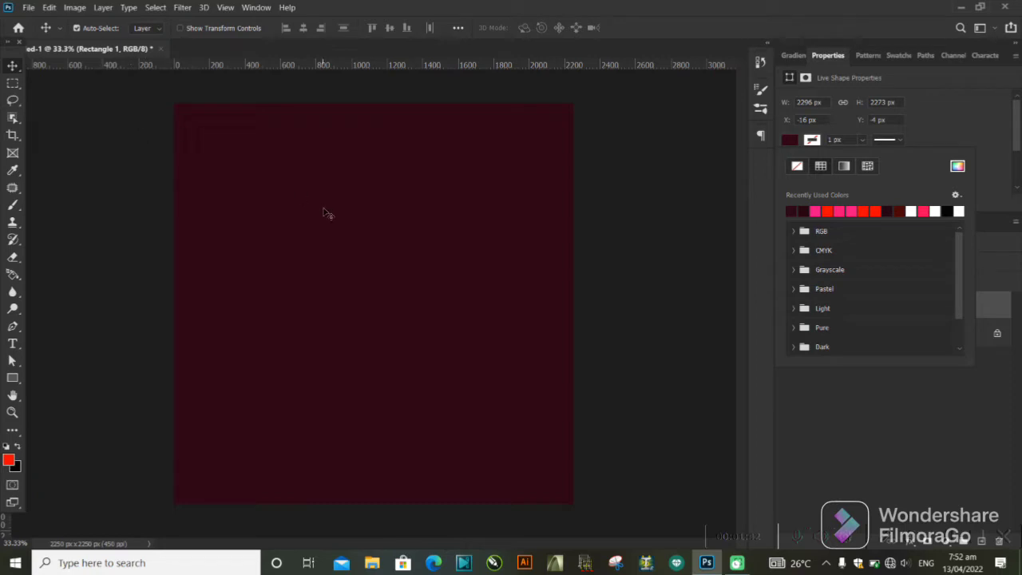
left_click(30, 7)
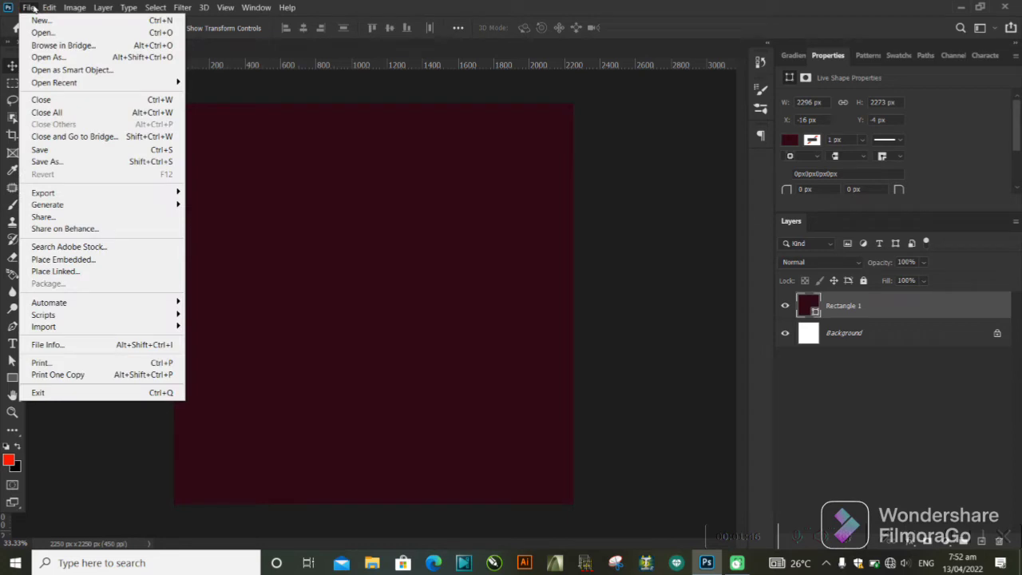
left_click(49, 262)
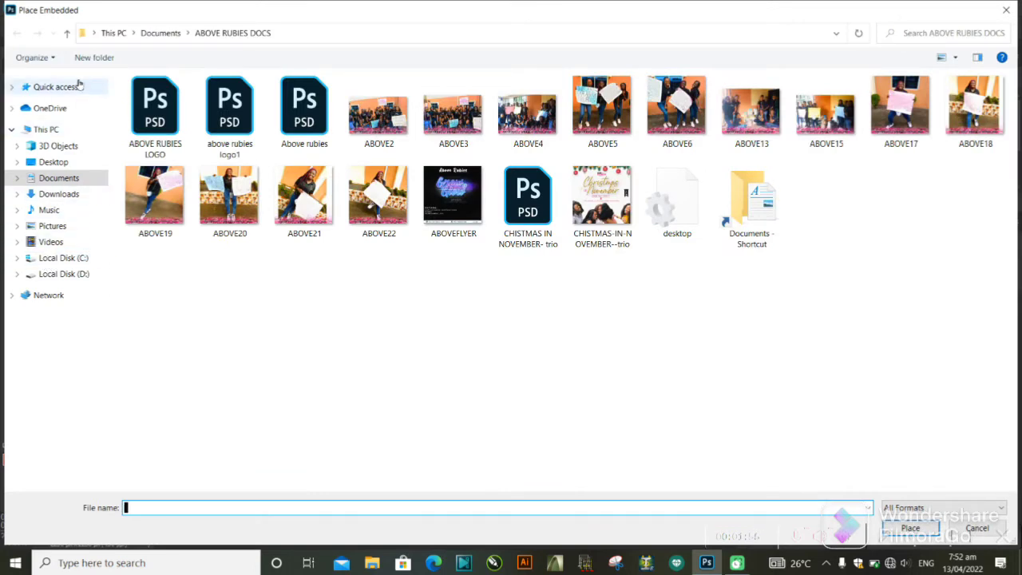
left_click(66, 226)
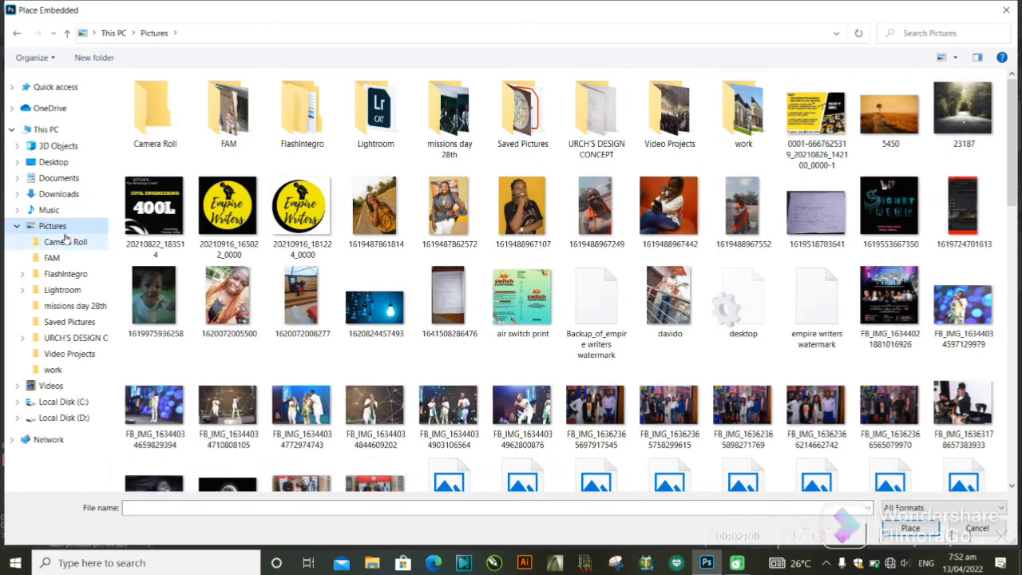
left_click(58, 195)
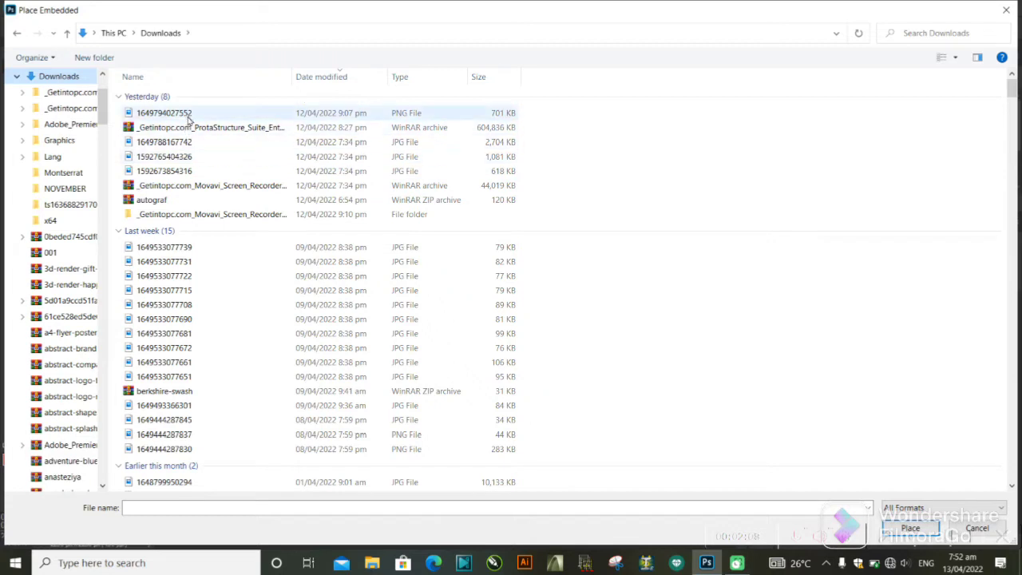
left_click(185, 113)
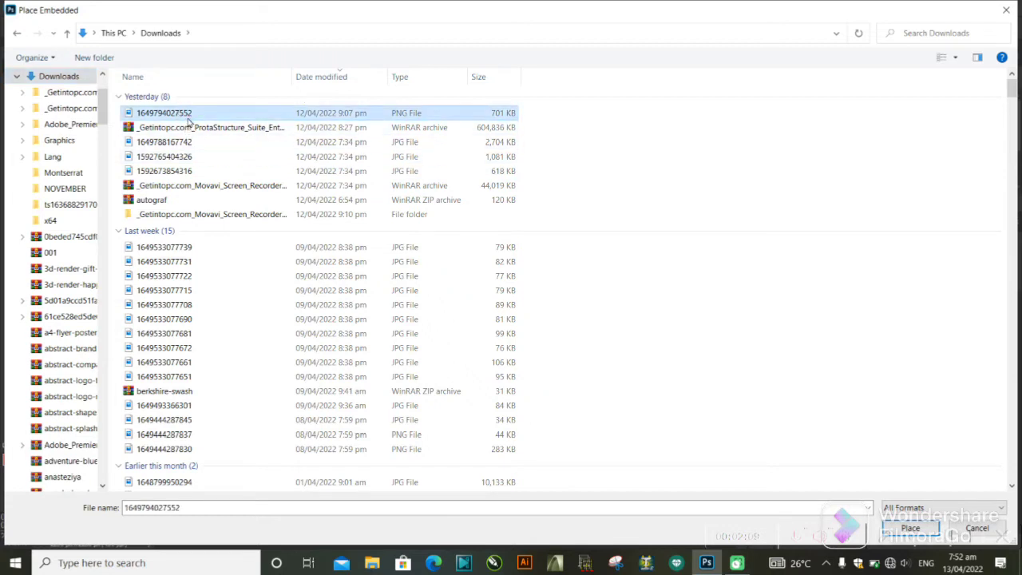
left_click(178, 156)
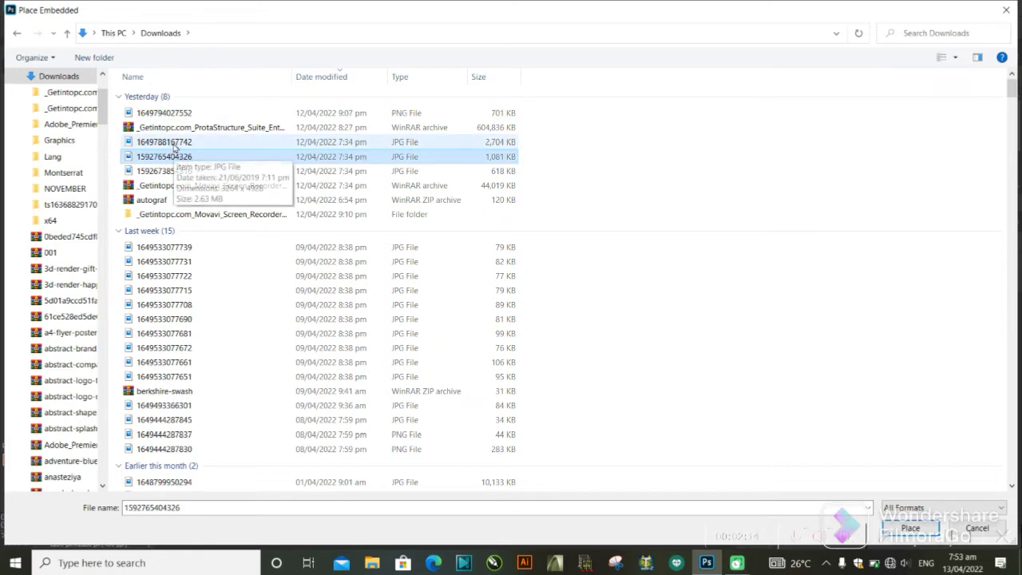
left_click(178, 143)
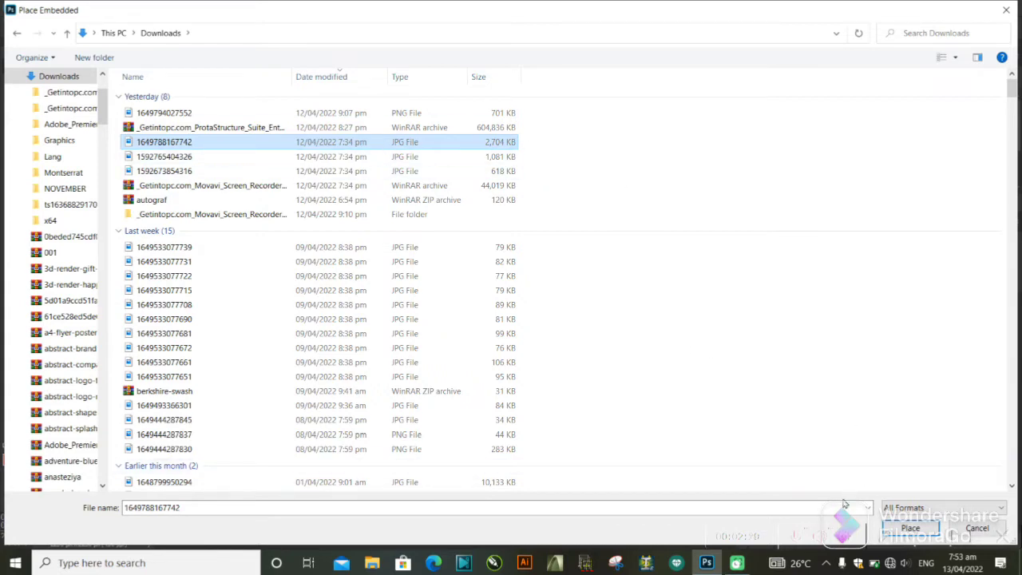
left_click(916, 528)
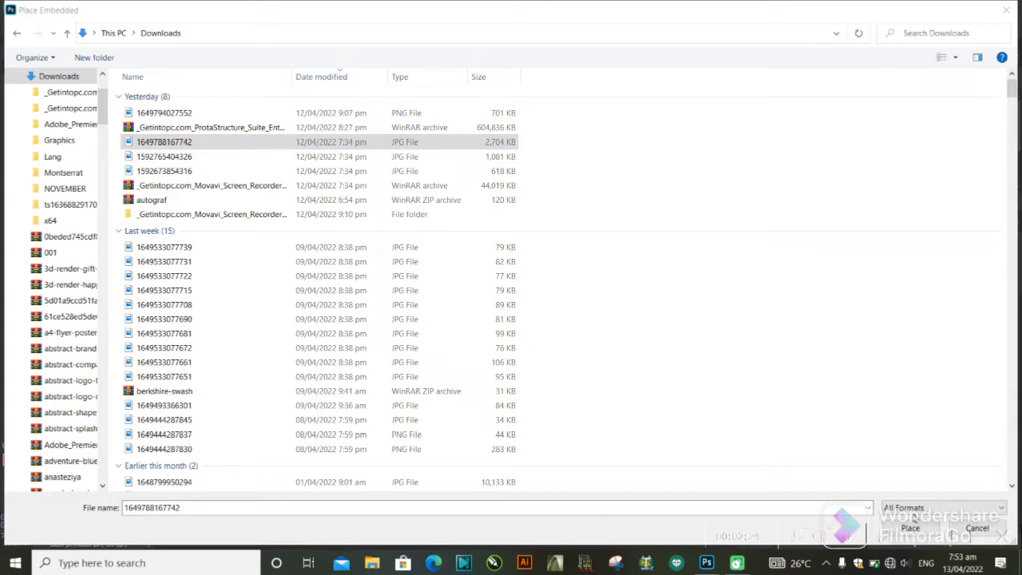
left_click(814, 10)
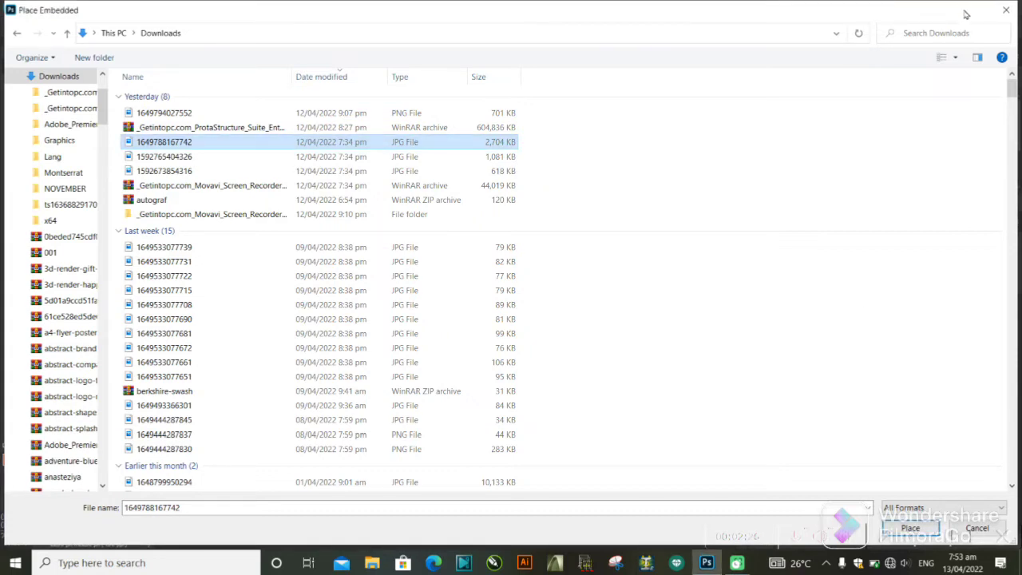
left_click(900, 528)
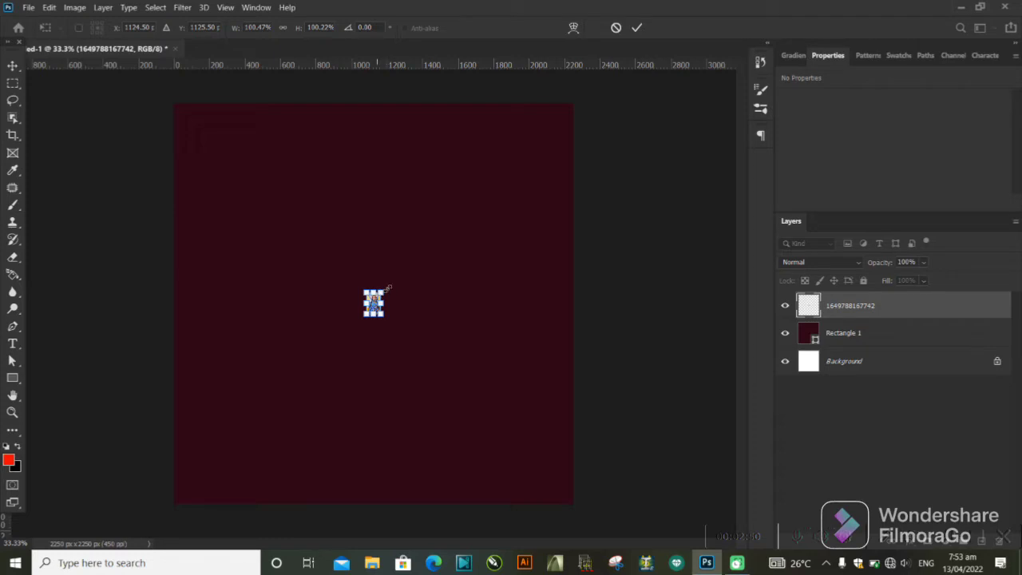
Enlarge the placed photo proportionally to about 1820% so it spans nearly the full canvas height, and commit the transform.
left_click(383, 289)
left_click_drag(382, 289, 539, 164)
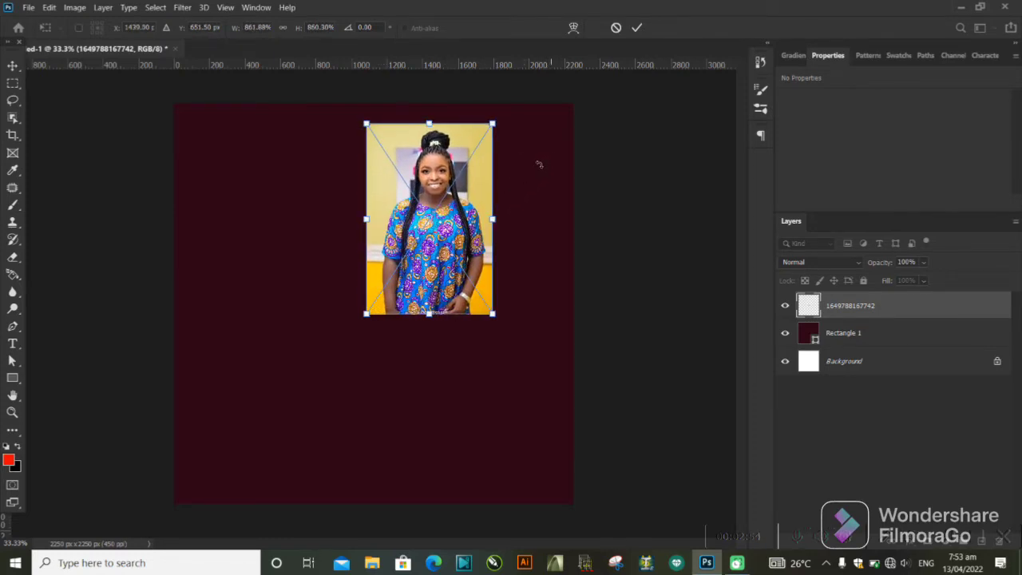
left_click_drag(354, 322, 211, 474)
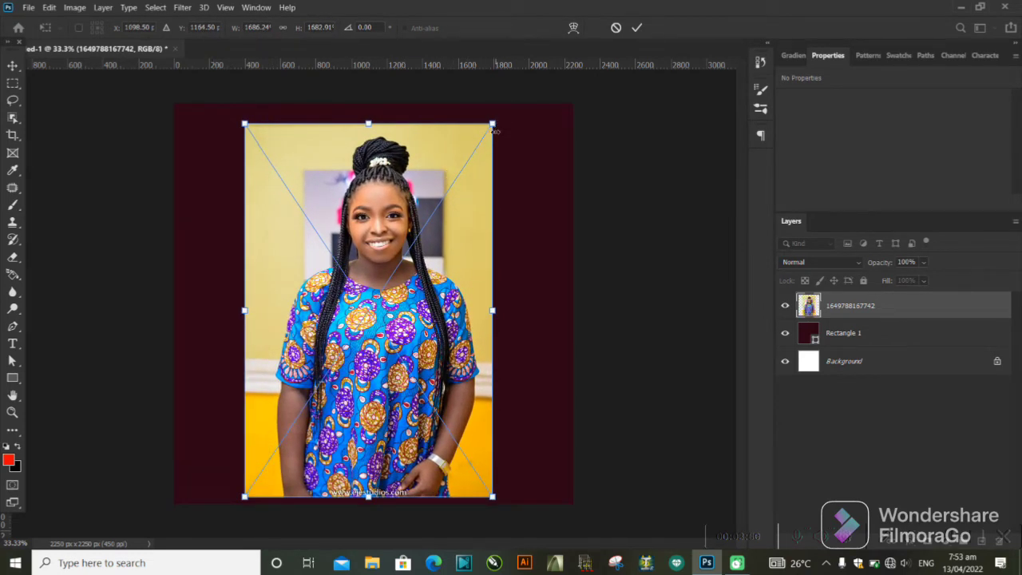
left_click(494, 125)
left_click_drag(492, 496, 501, 511)
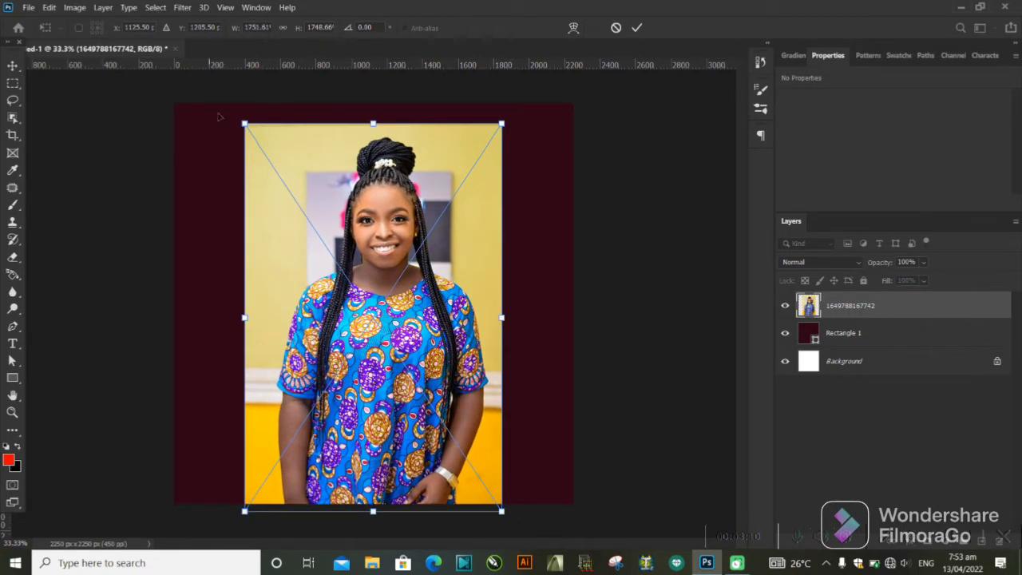
left_click_drag(244, 124, 234, 107)
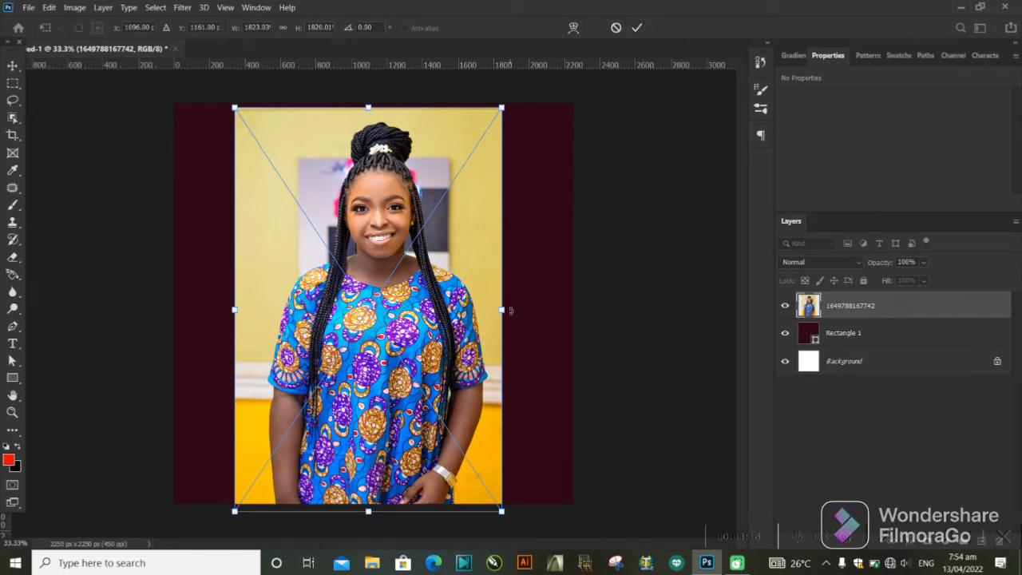
left_click_drag(504, 312, 761, 295)
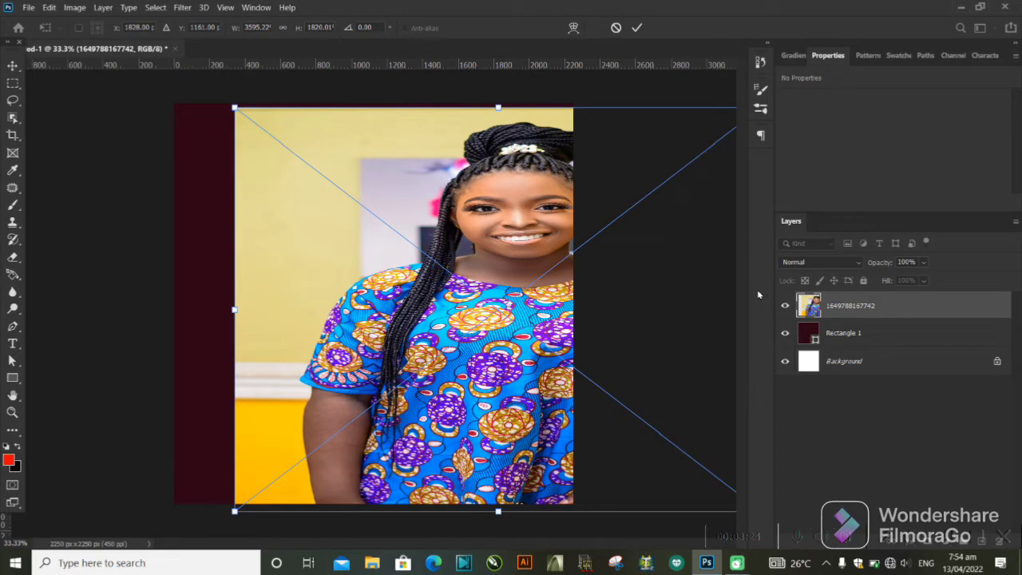
key("ctrl+z")
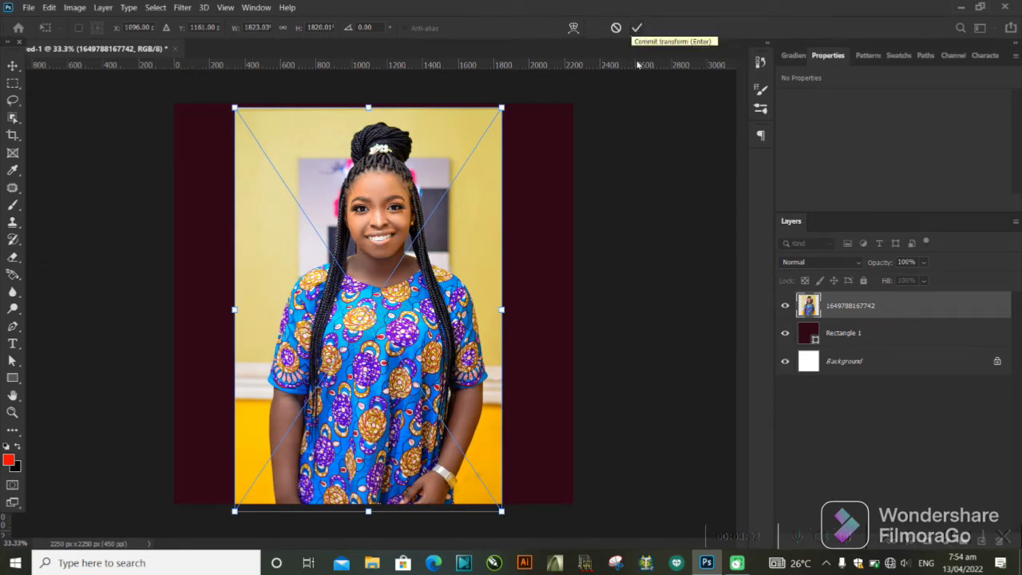
left_click(636, 27)
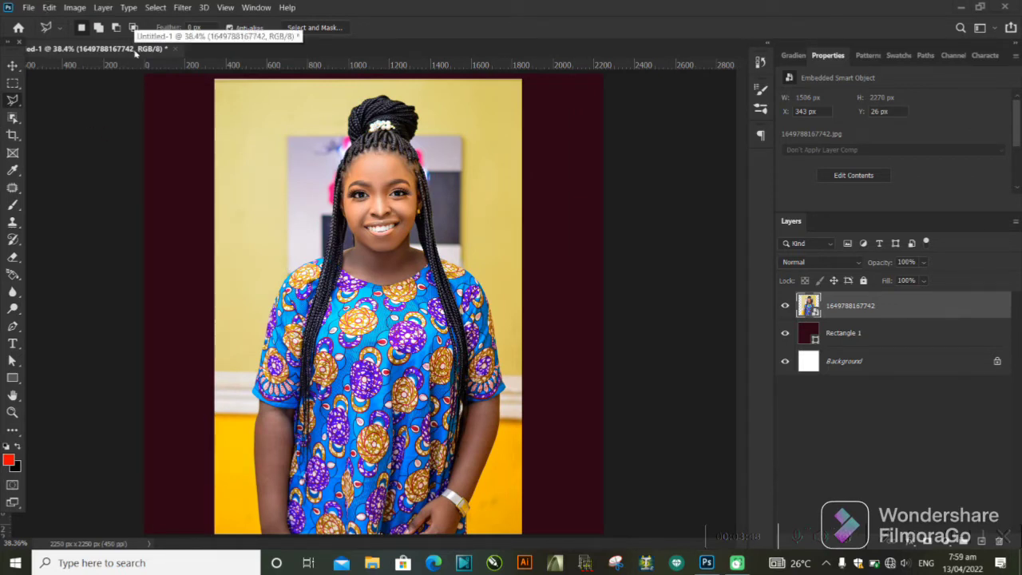
left_click(20, 109)
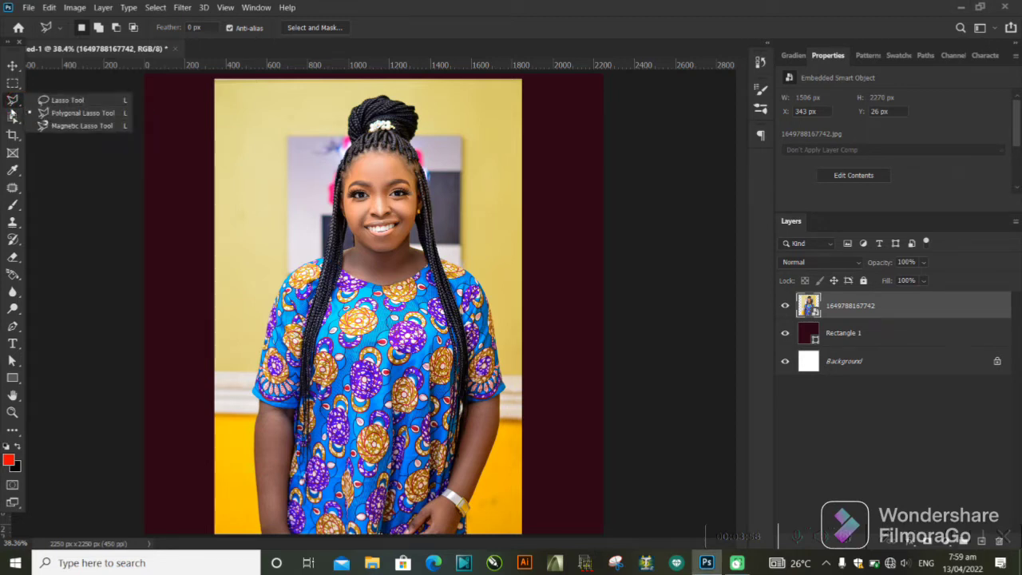
left_click(21, 100)
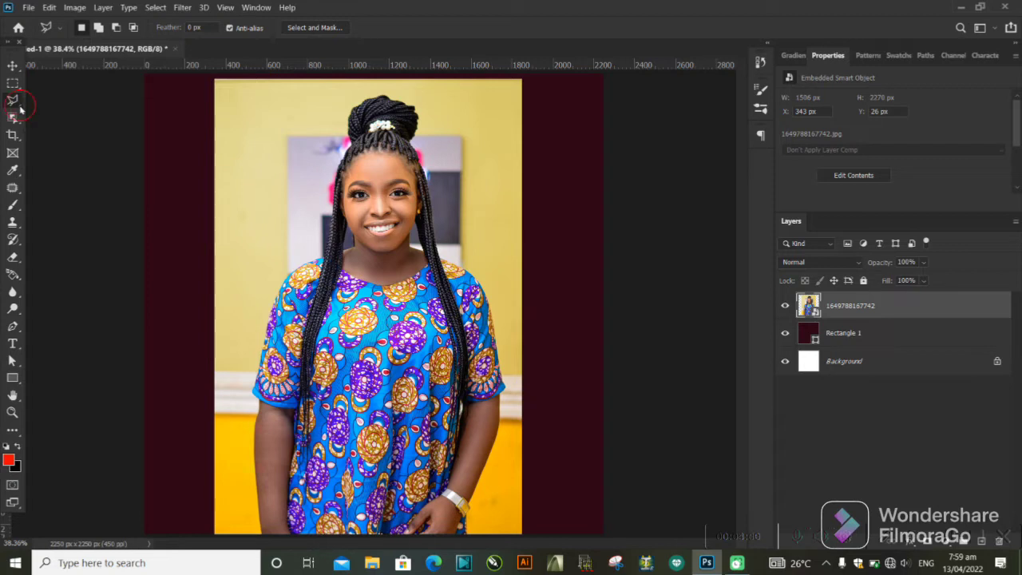
left_click(19, 86)
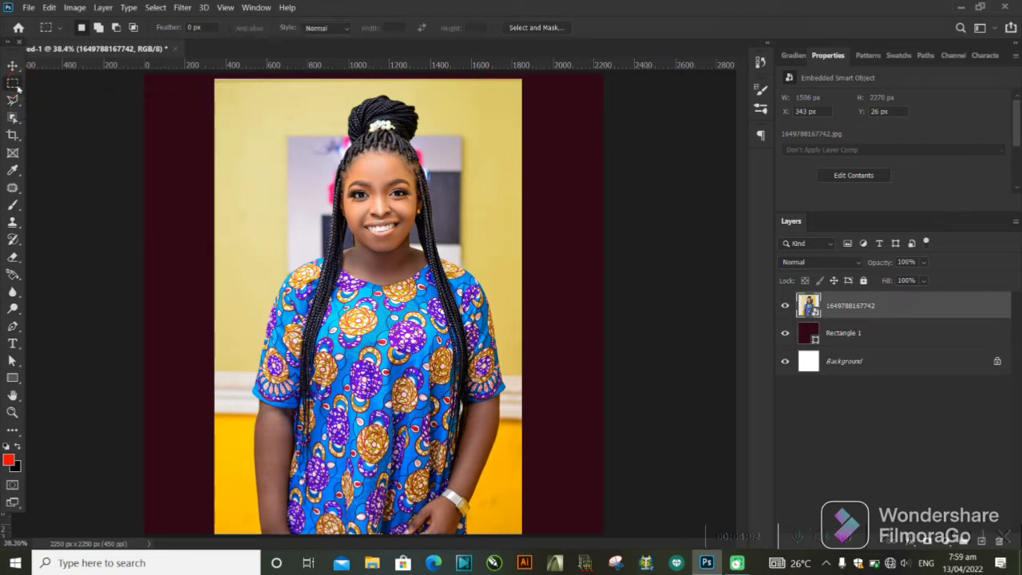
left_click(17, 101)
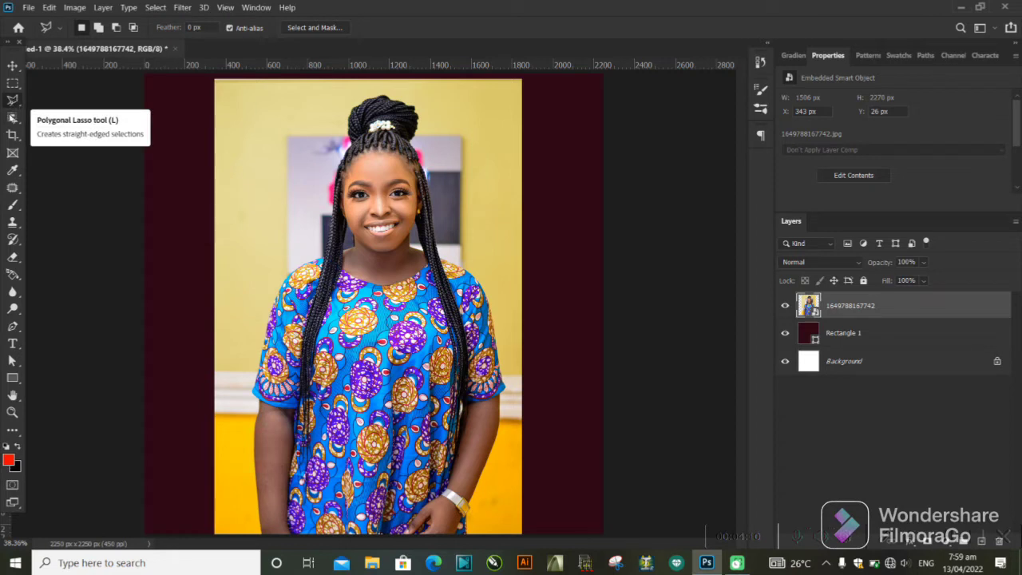
left_click(19, 108)
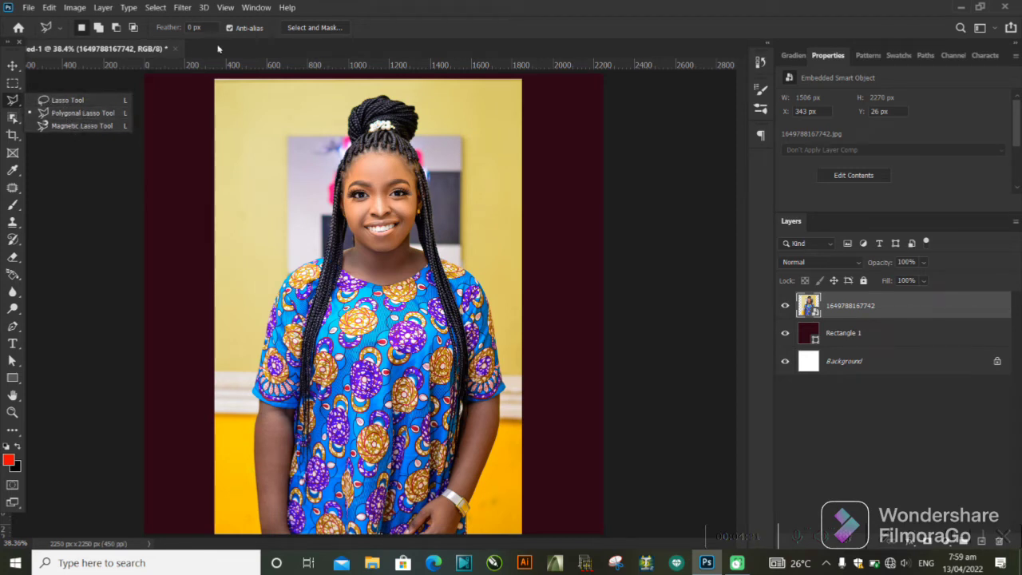
left_click(84, 113)
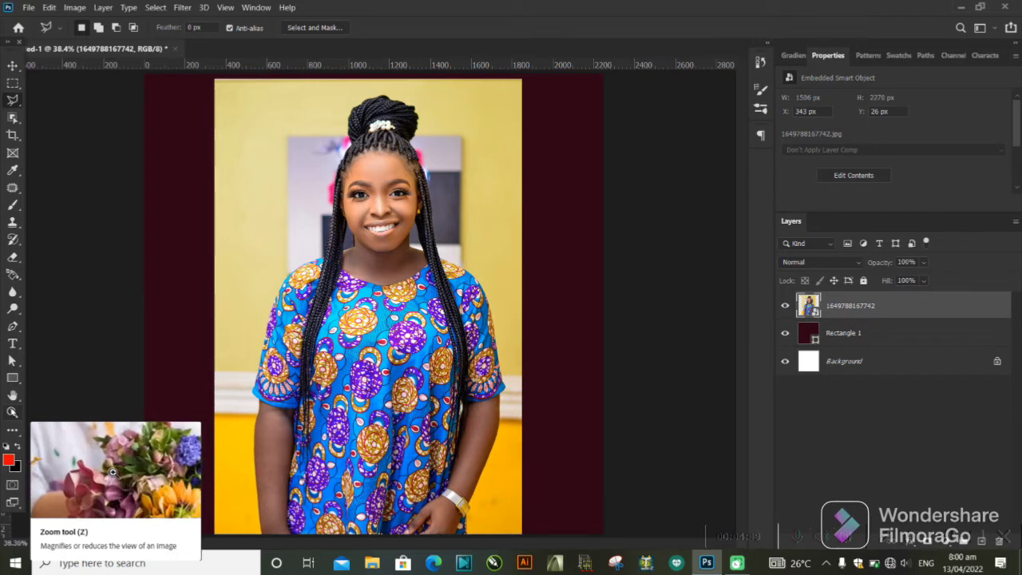
Try a rough Polygonal Lasso selection around the woman's face and torso, and deselect it.
left_click(12, 412)
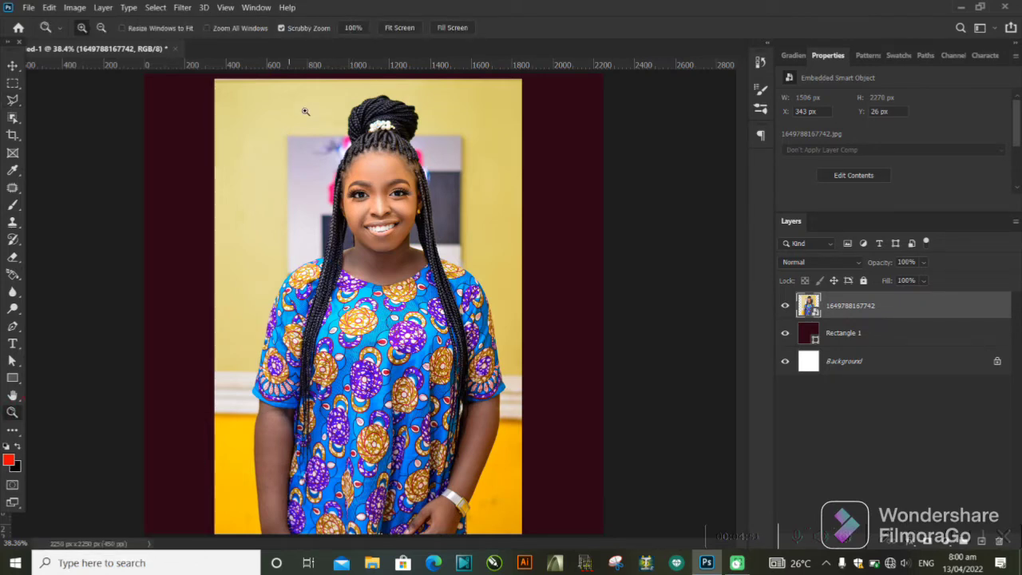
left_click_drag(315, 95, 361, 155)
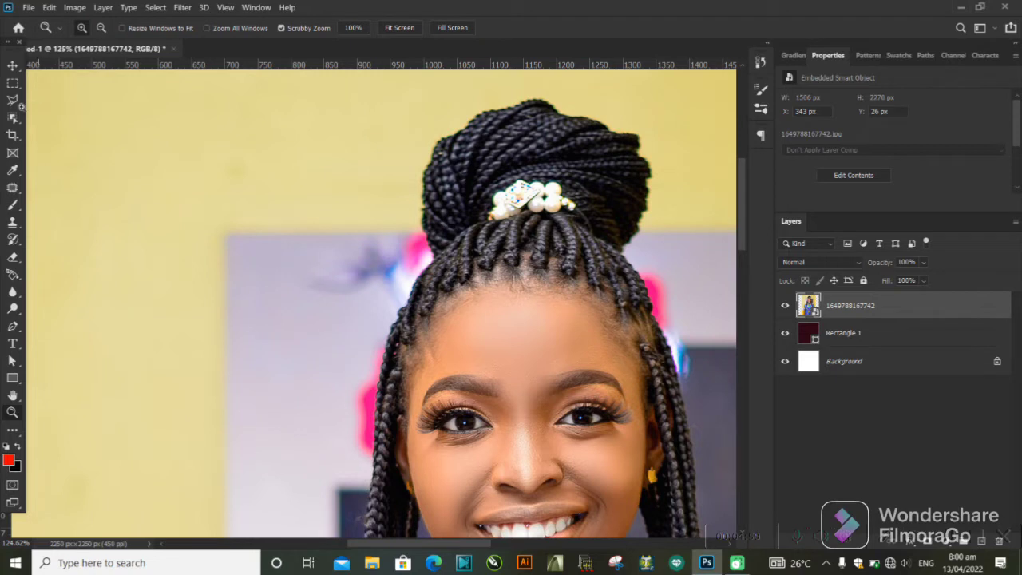
left_click(14, 100)
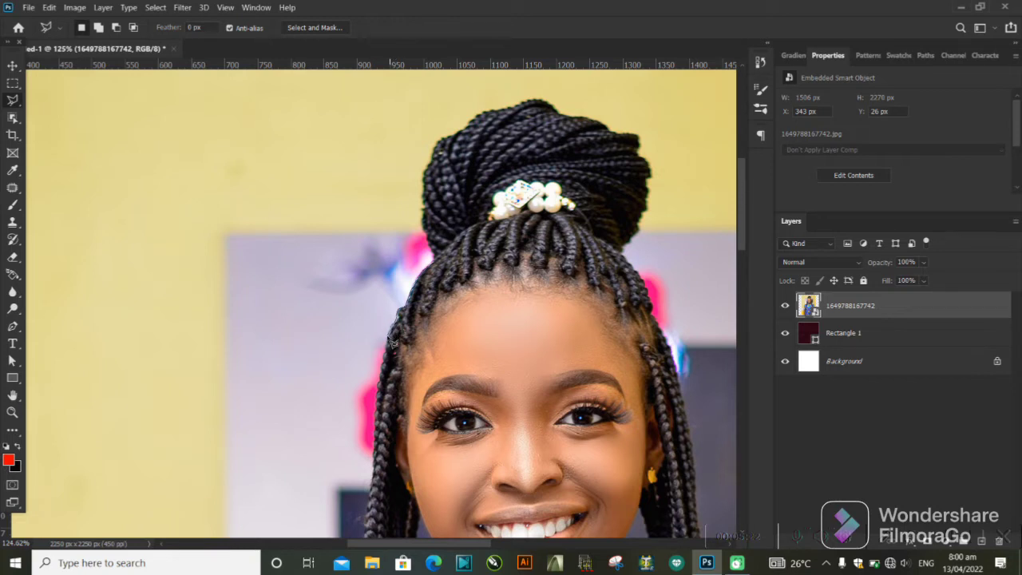
left_click(374, 402)
scroll(334, 383, "down", 5)
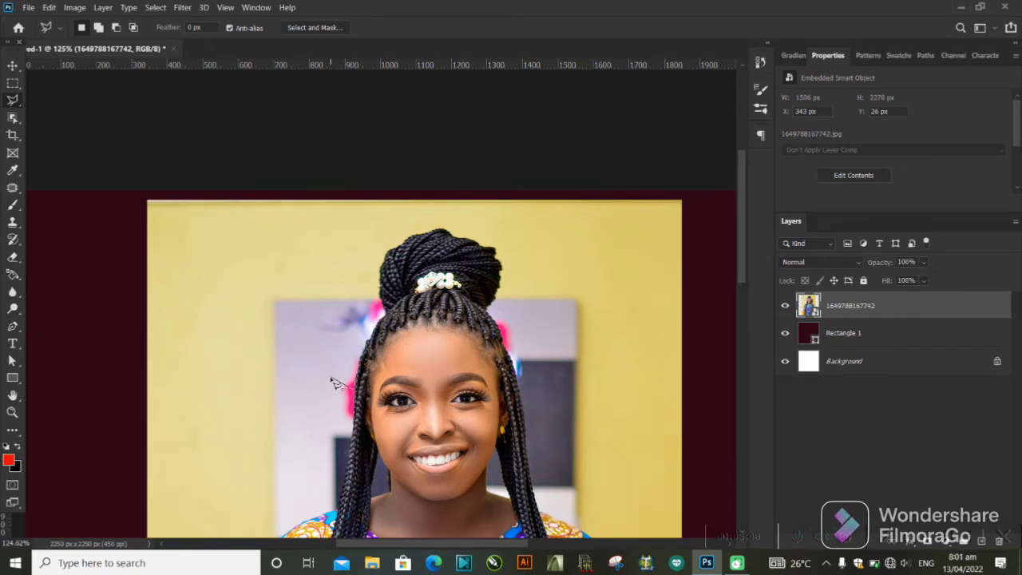
scroll(333, 383, "down", 6)
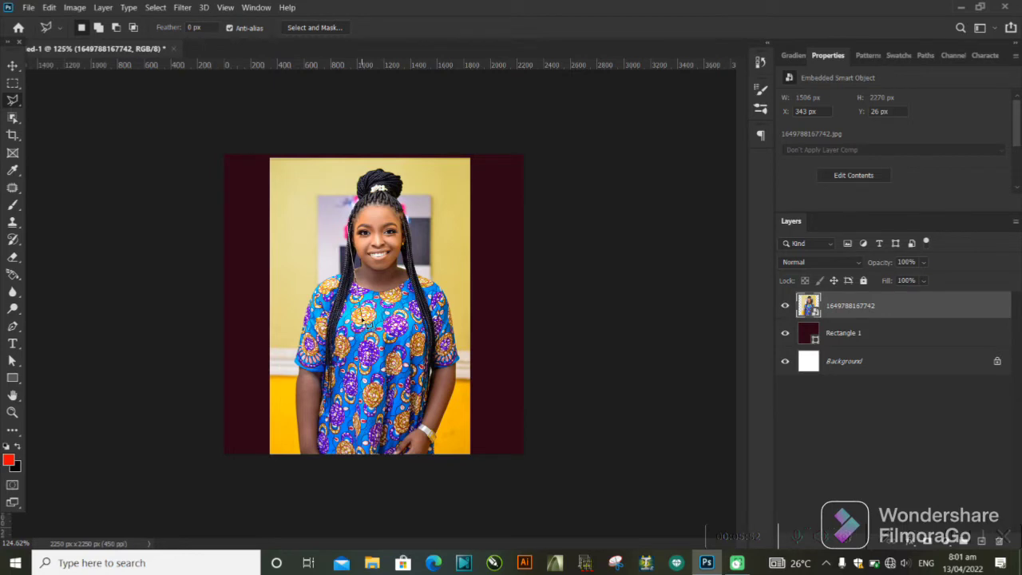
left_click(348, 209)
left_click(303, 320)
left_click(397, 402)
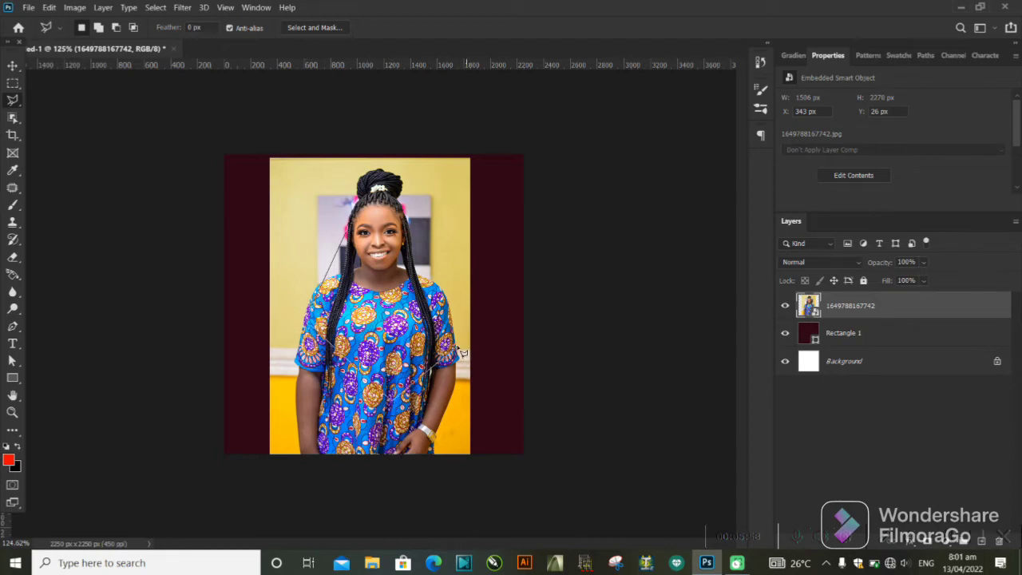
left_click(457, 349)
left_click(436, 281)
left_click(404, 206)
scroll(362, 197, "up", 2)
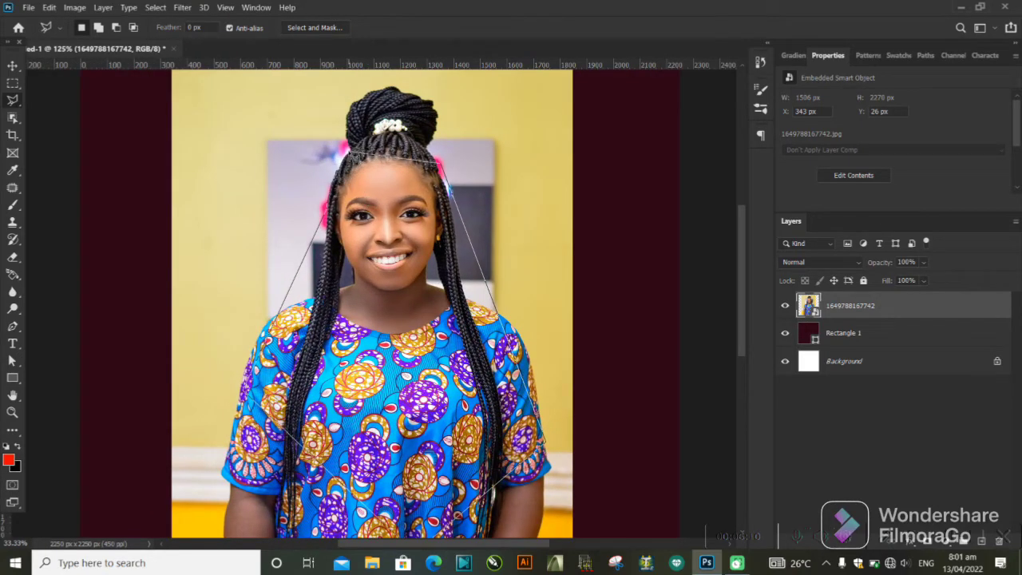
double_click(348, 151)
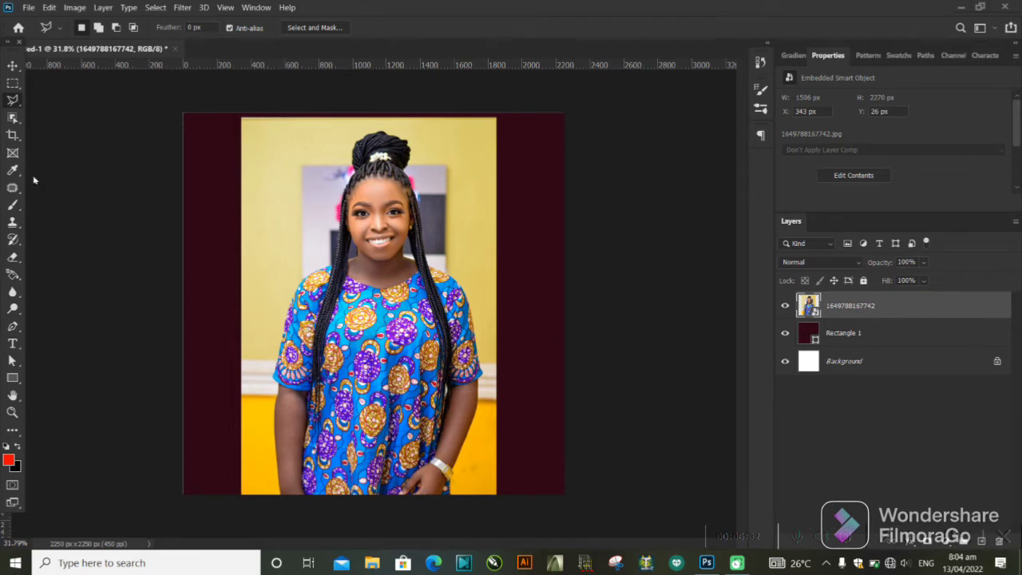
left_click(584, 312)
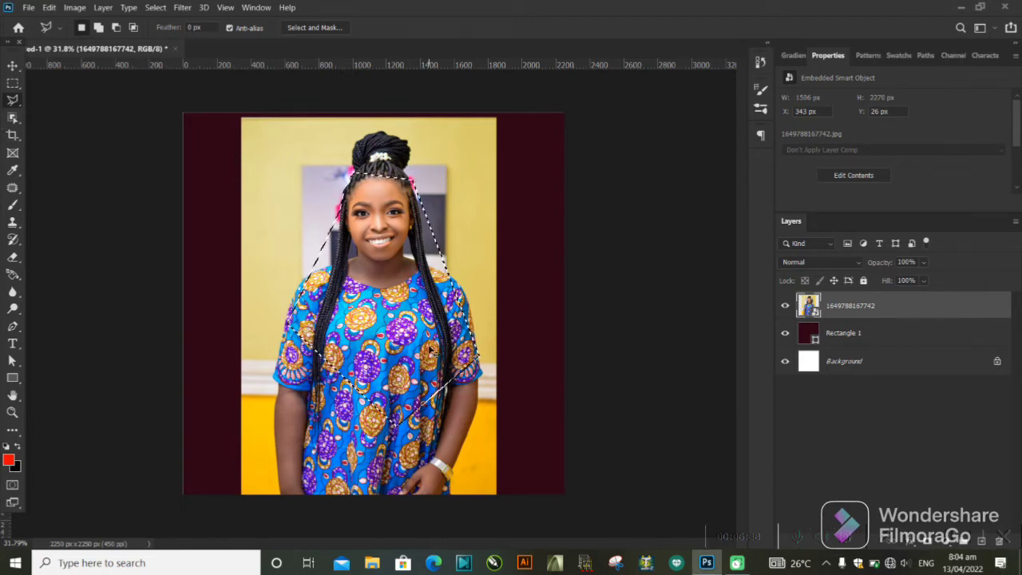
key("ctrl+d")
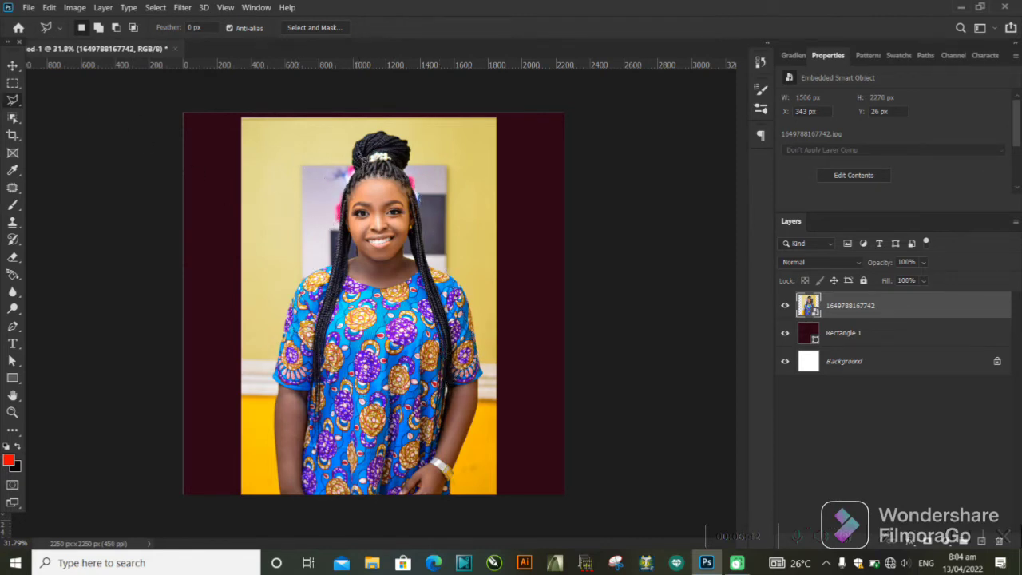
Outline the woman with a closed Polygonal Lasso selection running from her hair bun down around both arms to the photo's lower edge.
left_click(352, 149)
left_click(276, 374)
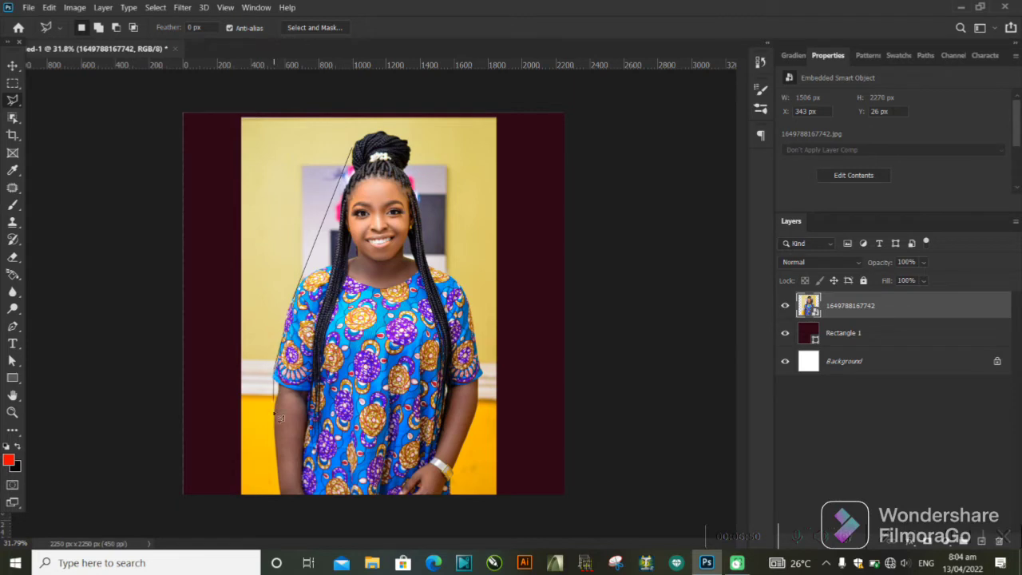
left_click(280, 485)
left_click(448, 495)
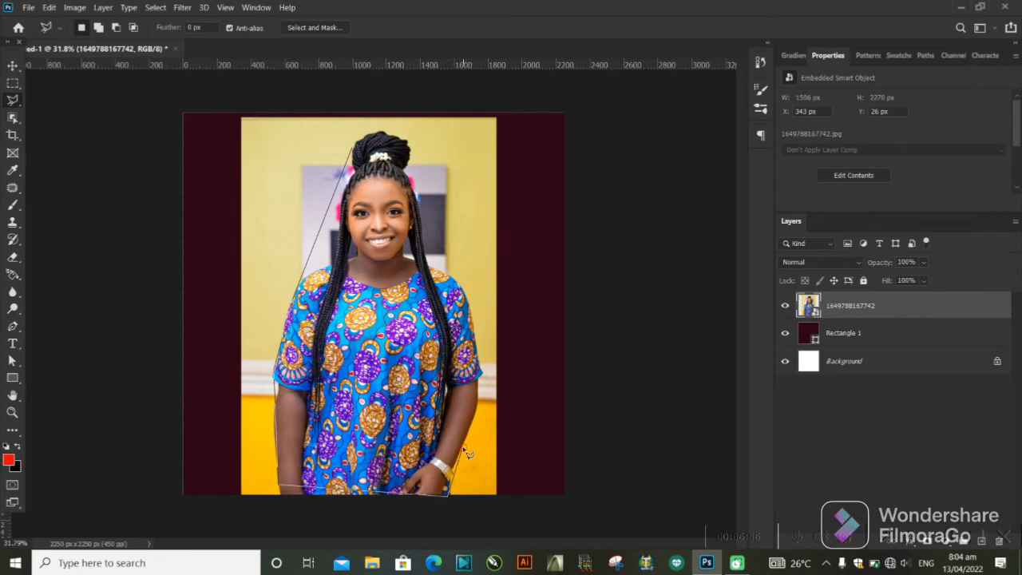
left_click(484, 383)
left_click(428, 262)
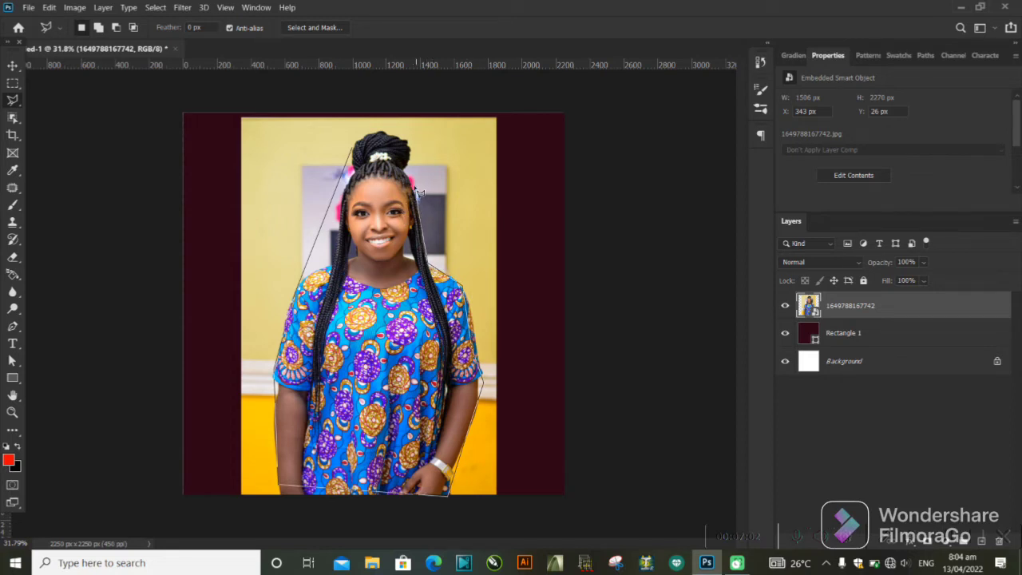
left_click(399, 165)
left_click(409, 156)
left_click(409, 135)
left_click(352, 144)
left_click(356, 158)
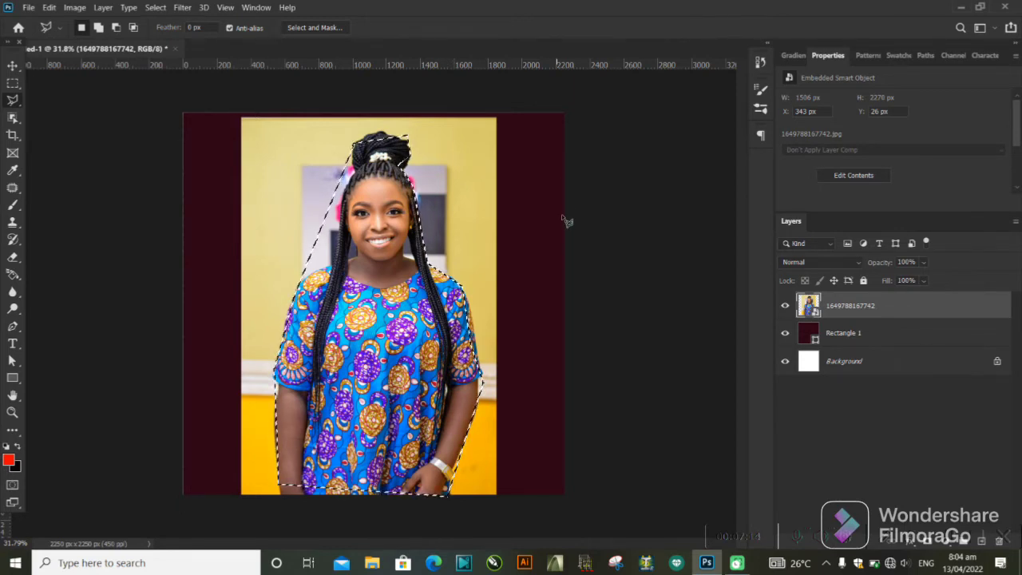
Feather the selection around the woman with a radius of 1.5 pixels.
right_click(415, 312)
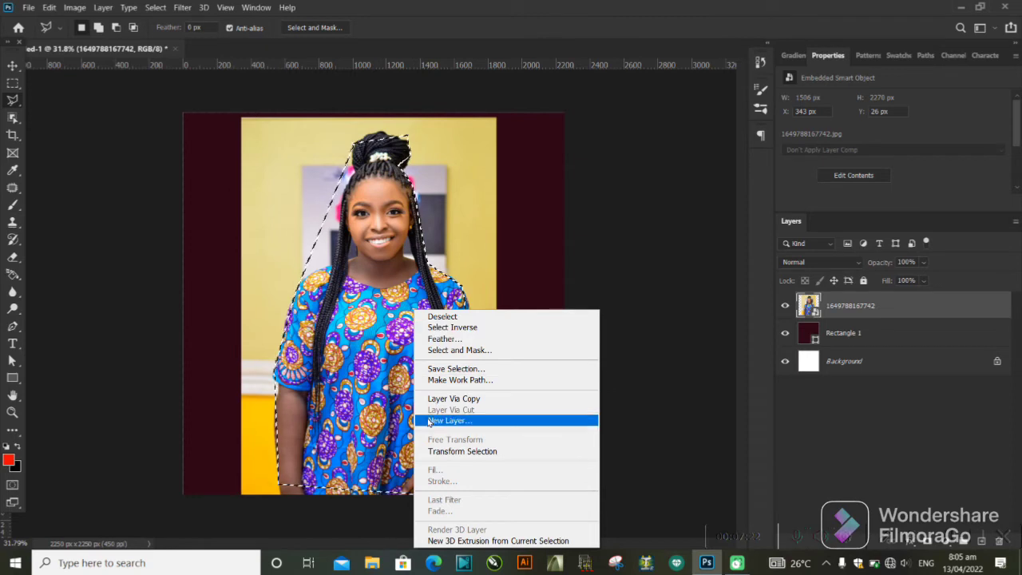
left_click(460, 339)
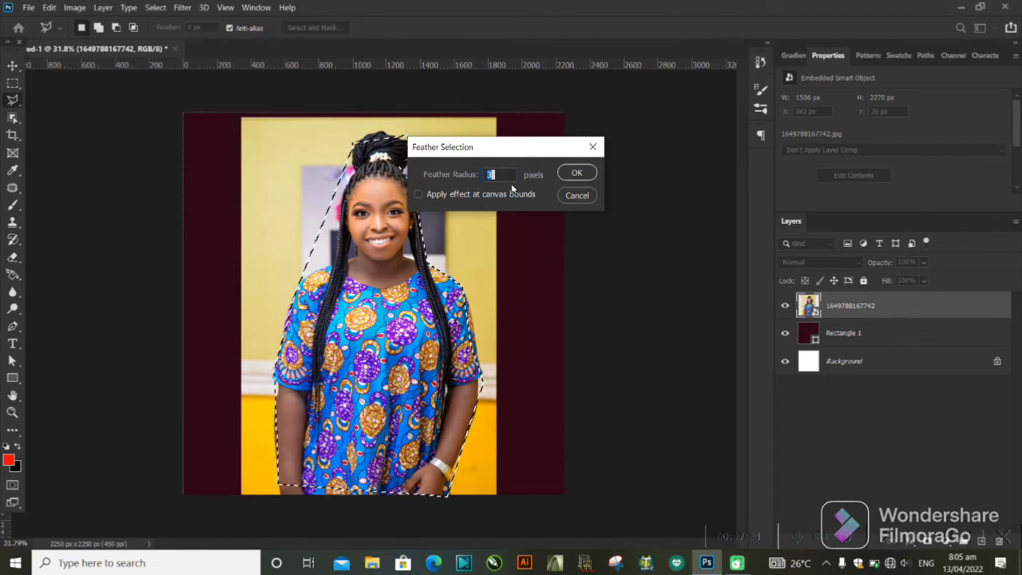
type("1.5")
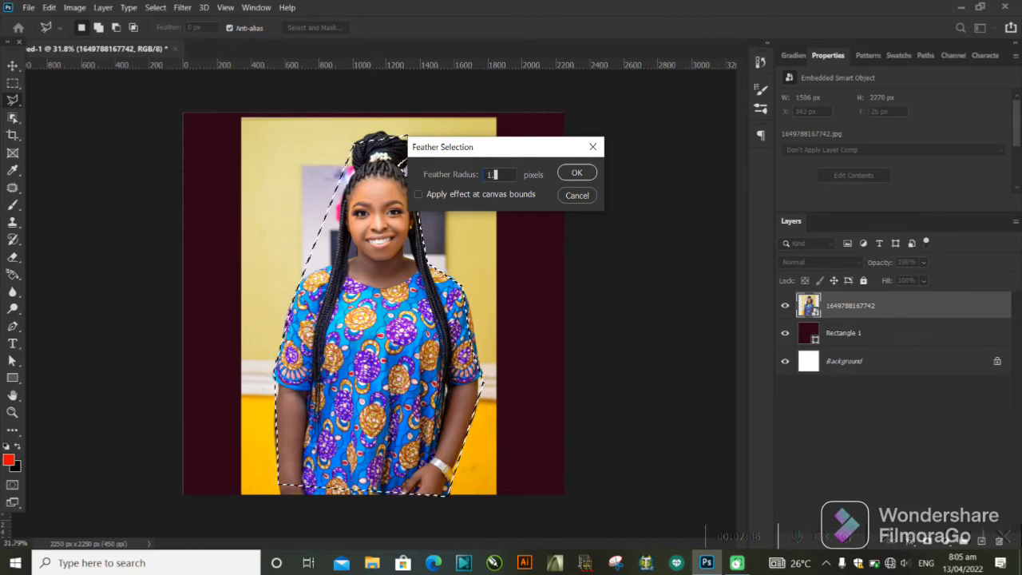
left_click(582, 173)
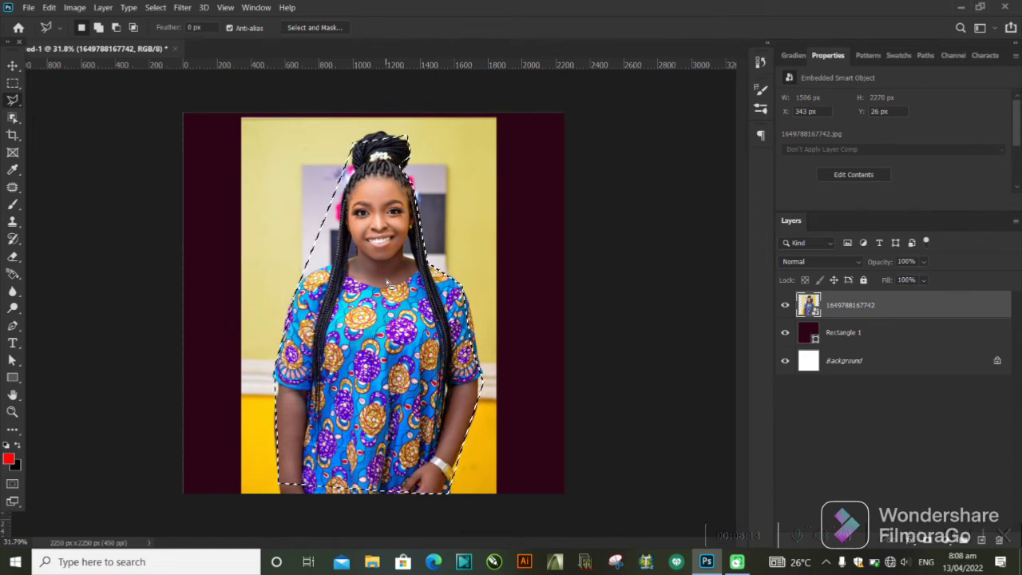
key("ctrl+j")
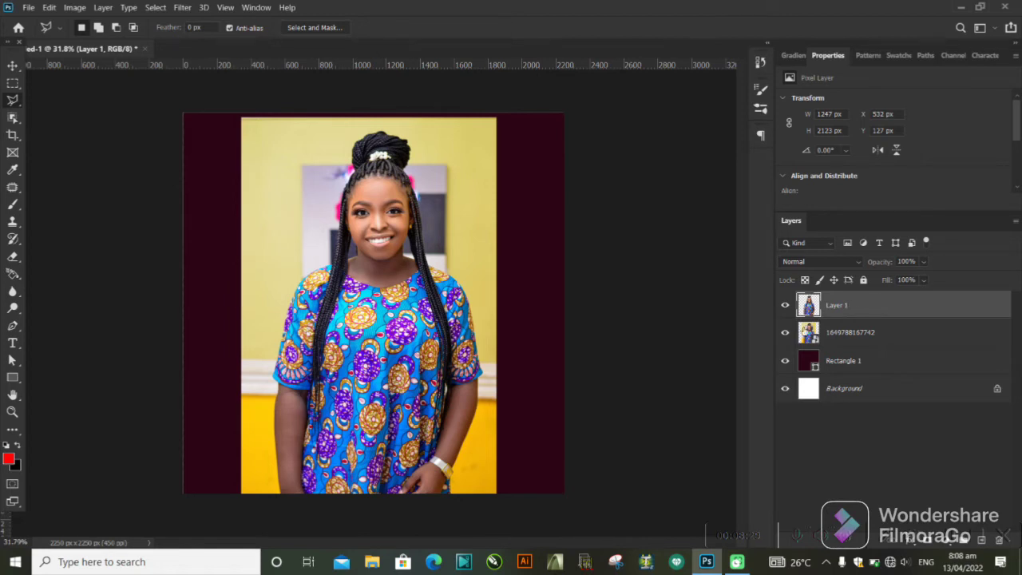
left_click(785, 335)
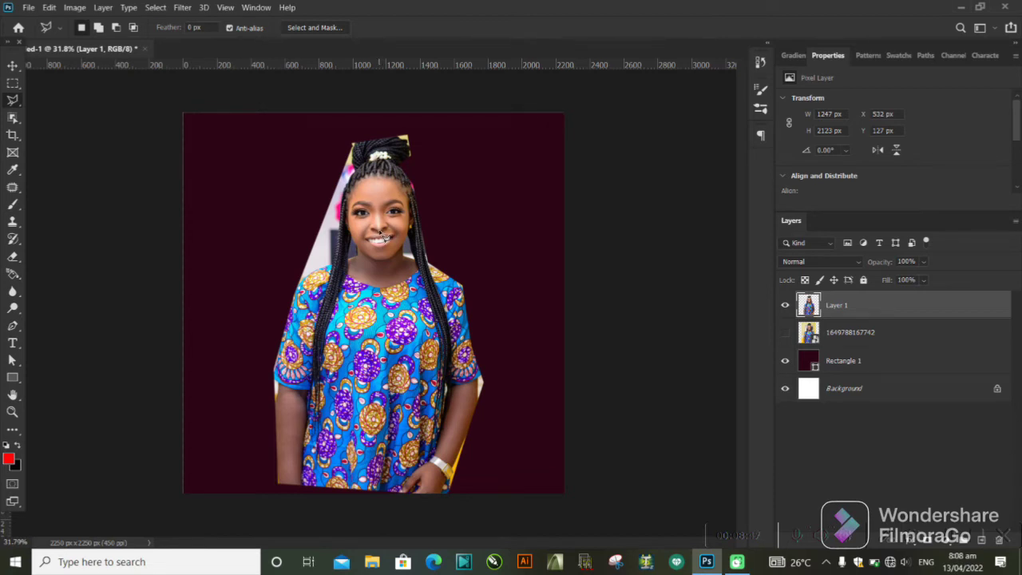
left_click(11, 66)
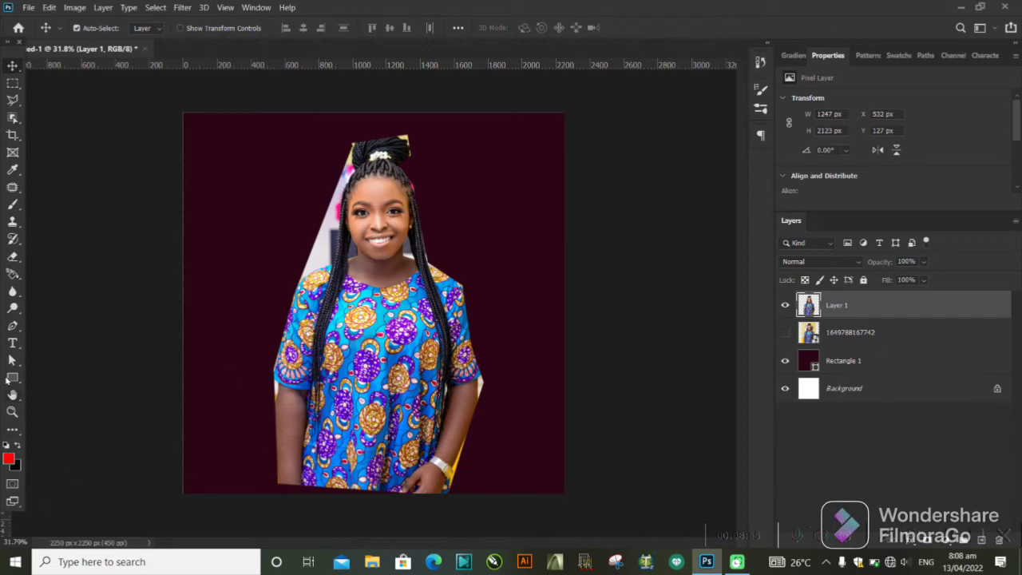
Draw a red circle about 465 px wide beside the woman's head and move it over her face.
left_click(17, 383)
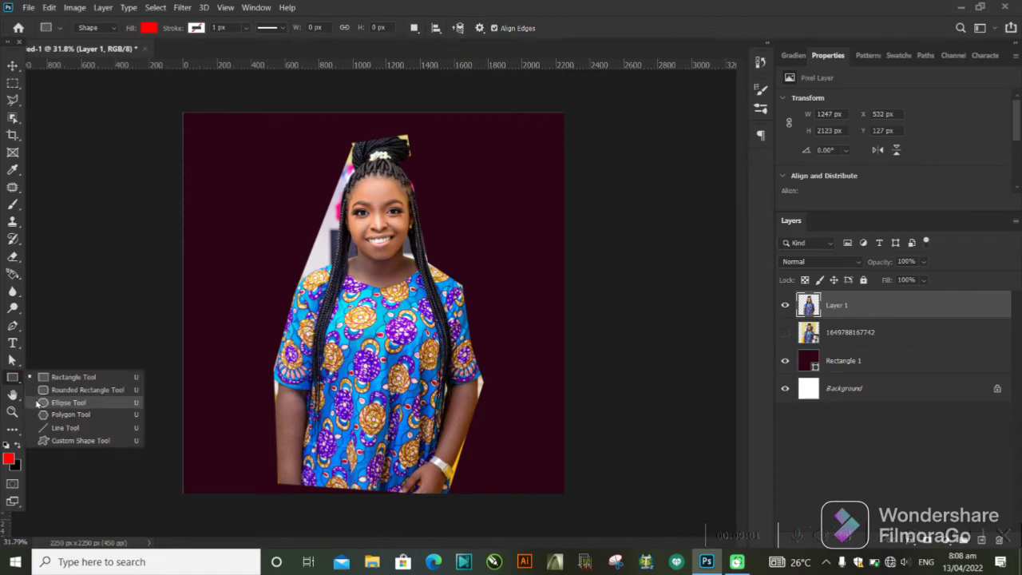
left_click(96, 403)
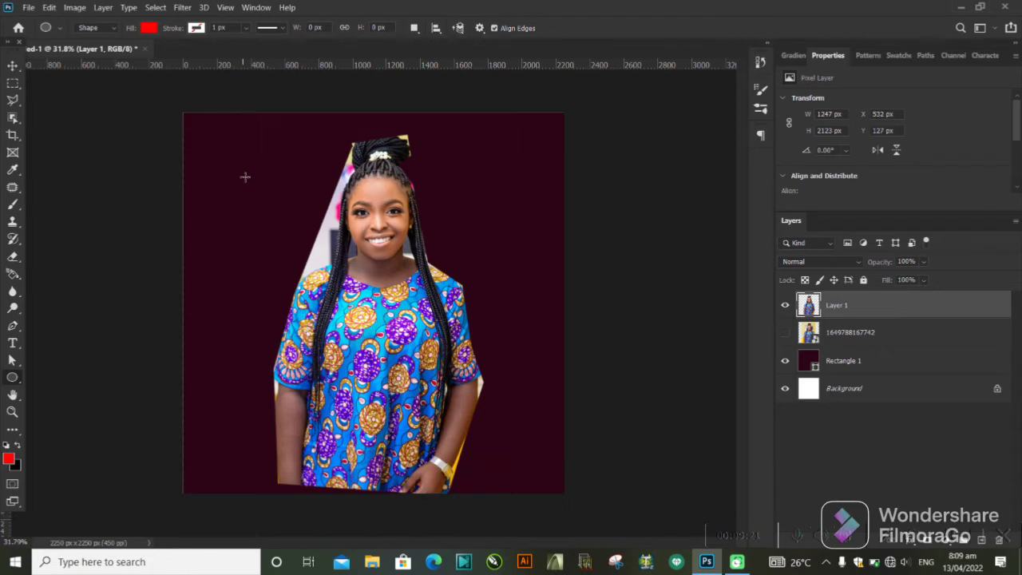
left_click_drag(243, 174, 322, 369)
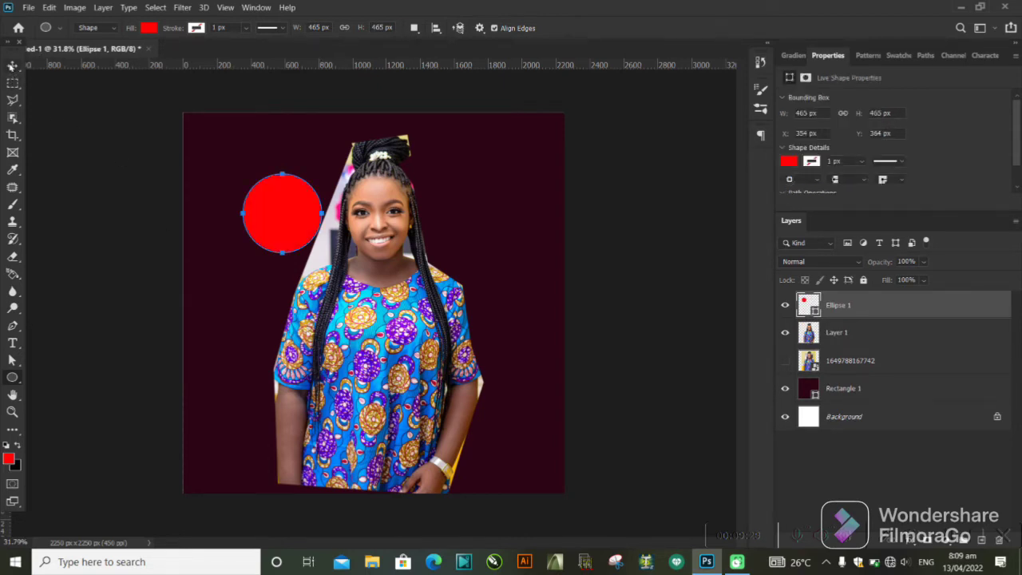
key("v")
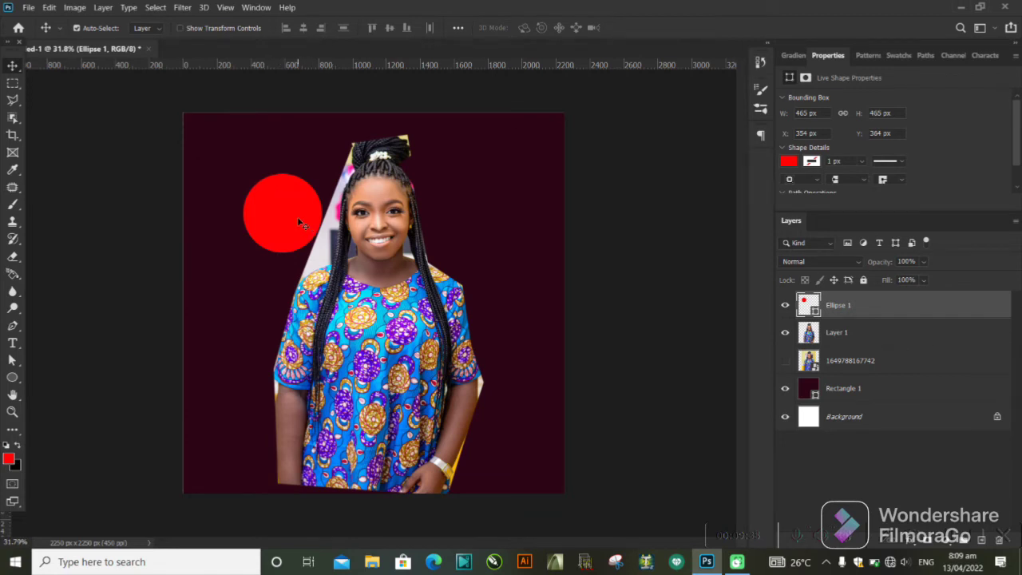
left_click_drag(299, 223, 390, 230)
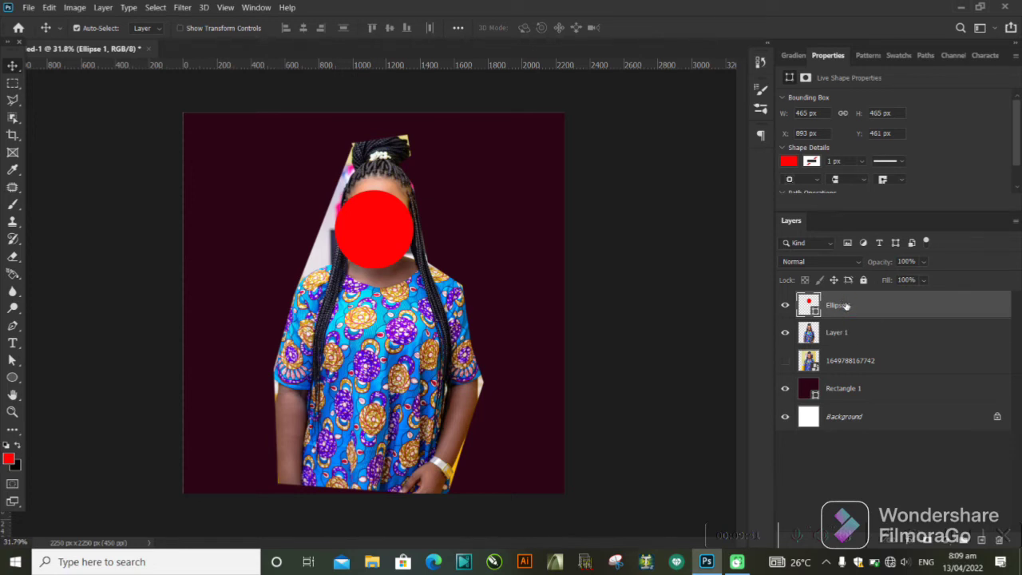
Try the red circle's layer beneath the woman's cutout layer, and return it to the top of the stack.
left_click_drag(846, 305, 843, 343)
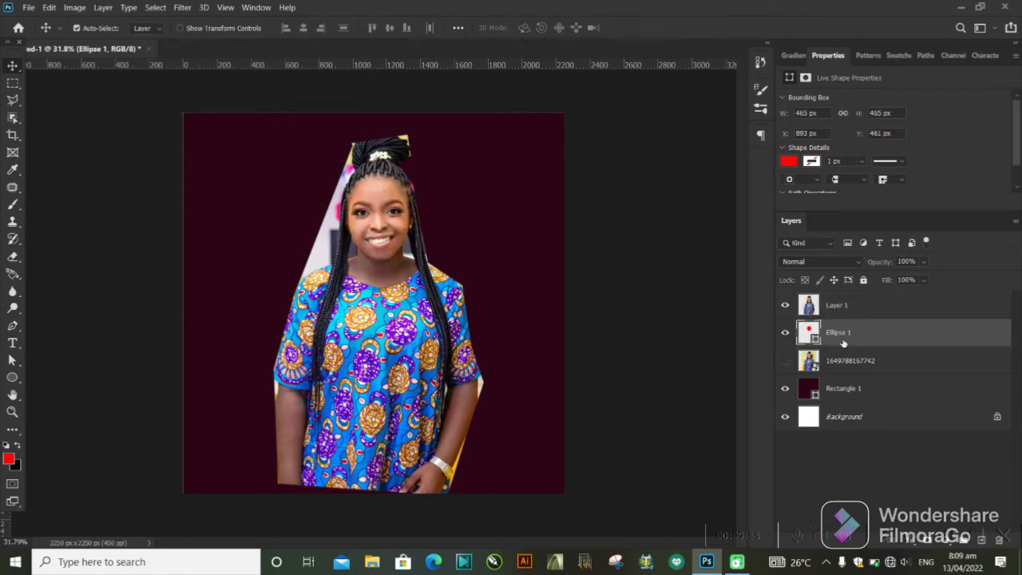
left_click_drag(843, 342, 848, 299)
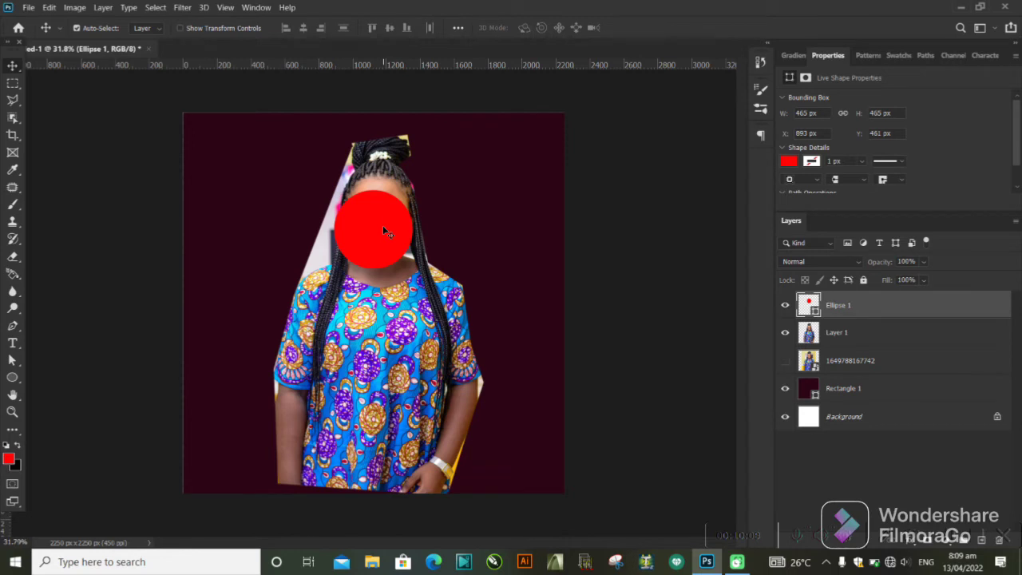
Enlarge the red circle over the woman's face to about 617 px wide.
key("ctrl+t")
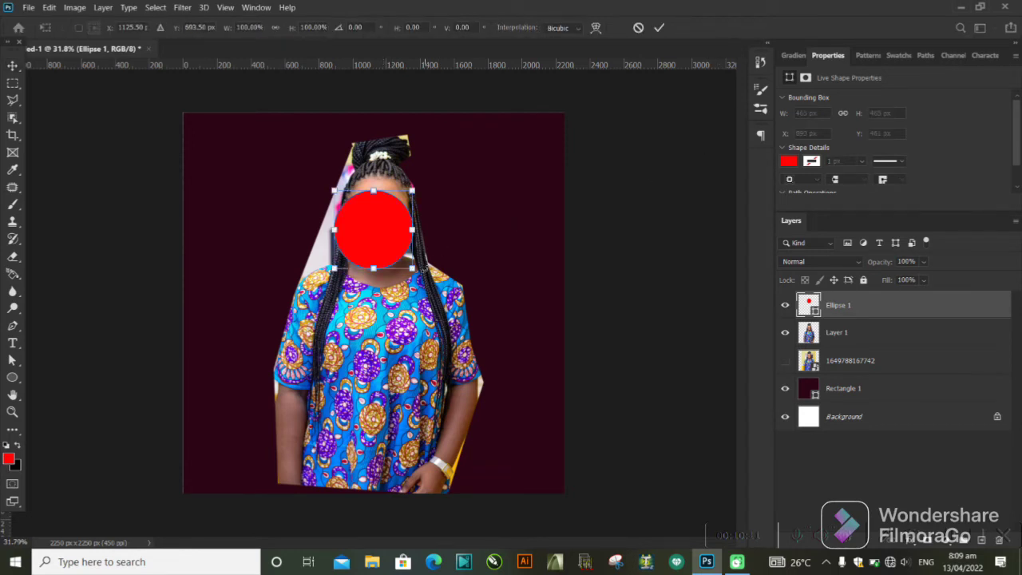
left_click_drag(411, 268, 441, 293)
left_click(659, 29)
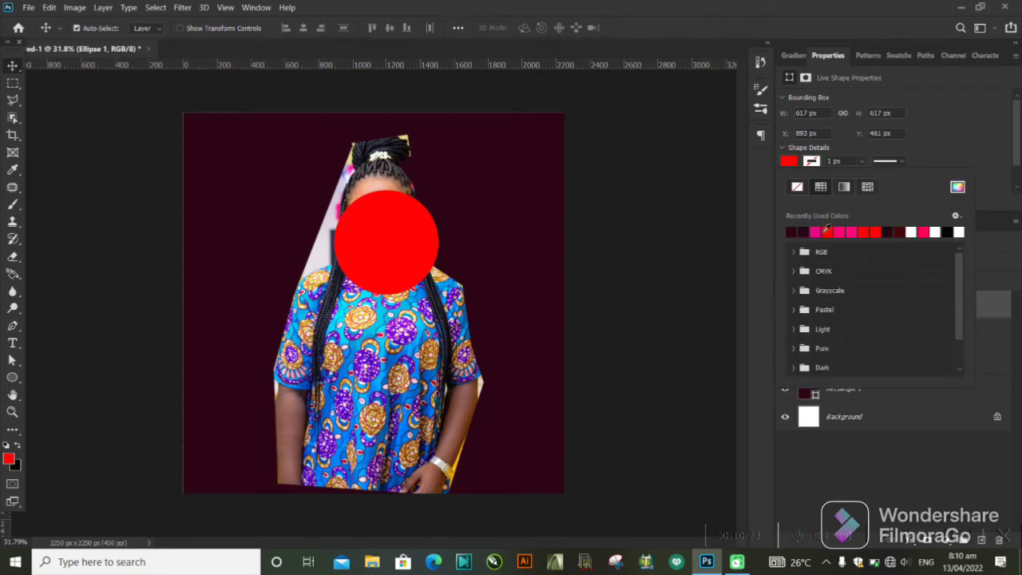
Try recently used red and black fills on the circle and settle on white.
left_click(827, 230)
left_click(869, 231)
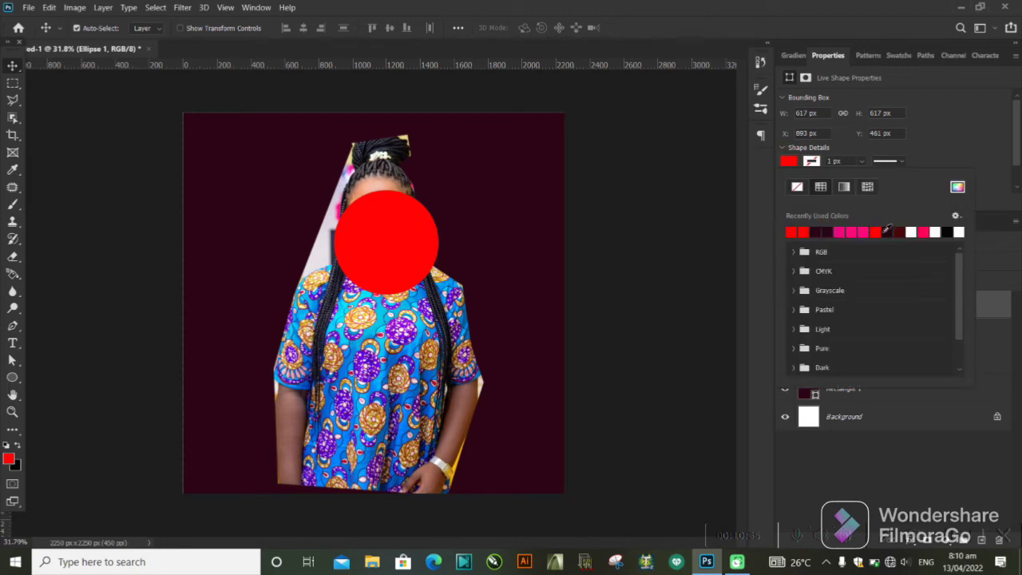
left_click(914, 232)
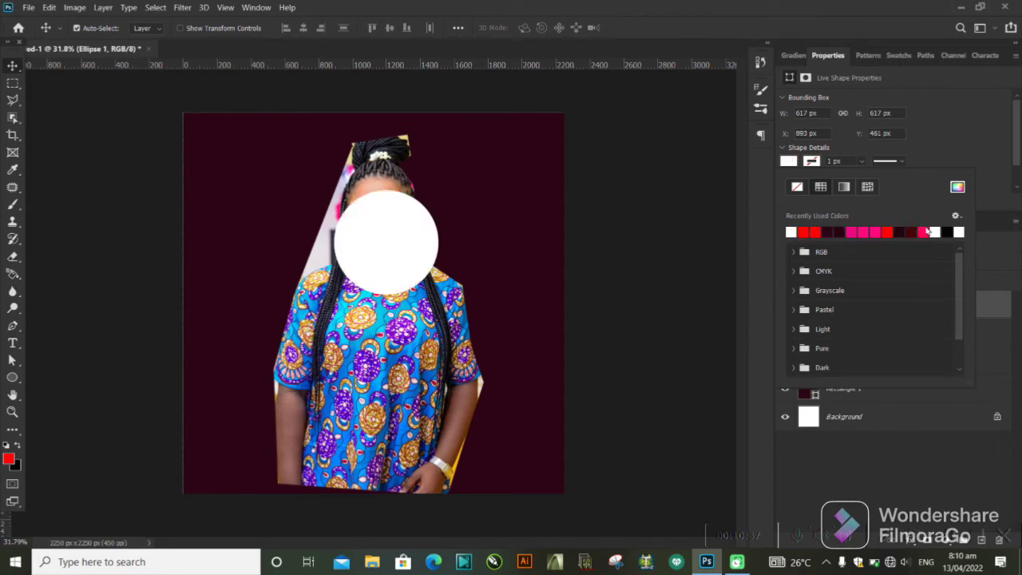
left_click(947, 232)
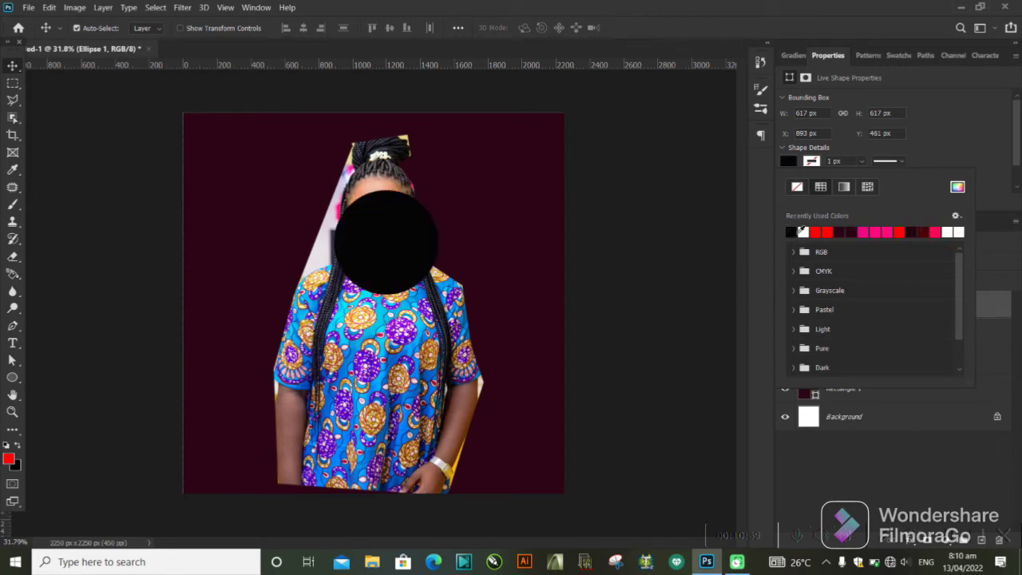
left_click(802, 231)
left_click(815, 232)
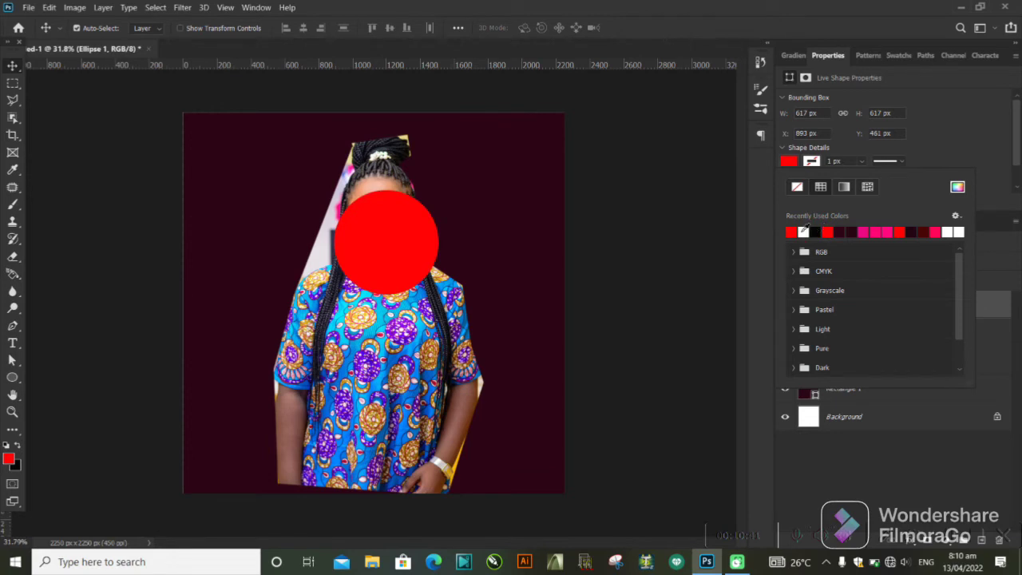
left_click(806, 231)
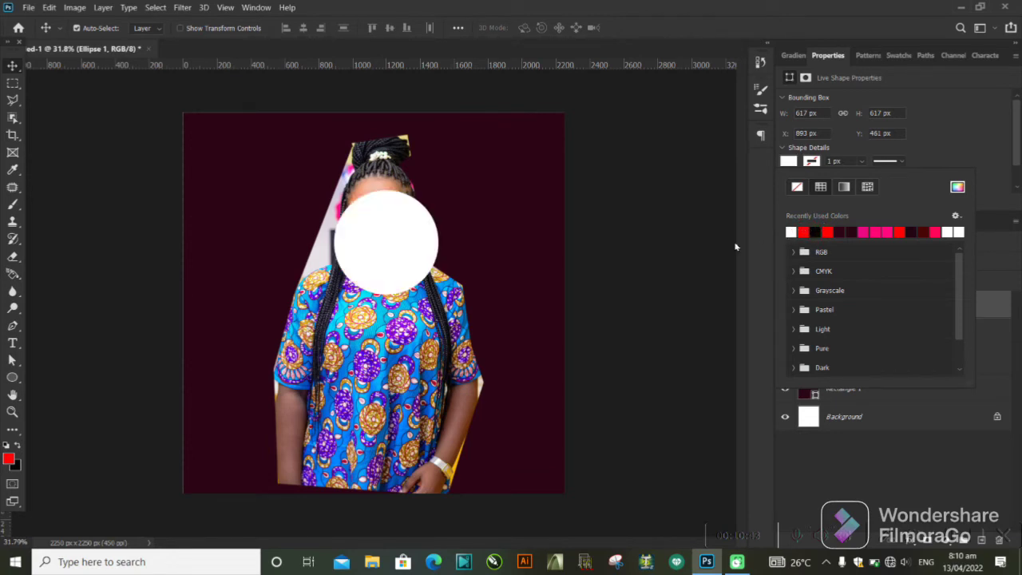
Try a custom magenta fill, c30764, on the circle and return it to white.
left_click(956, 188)
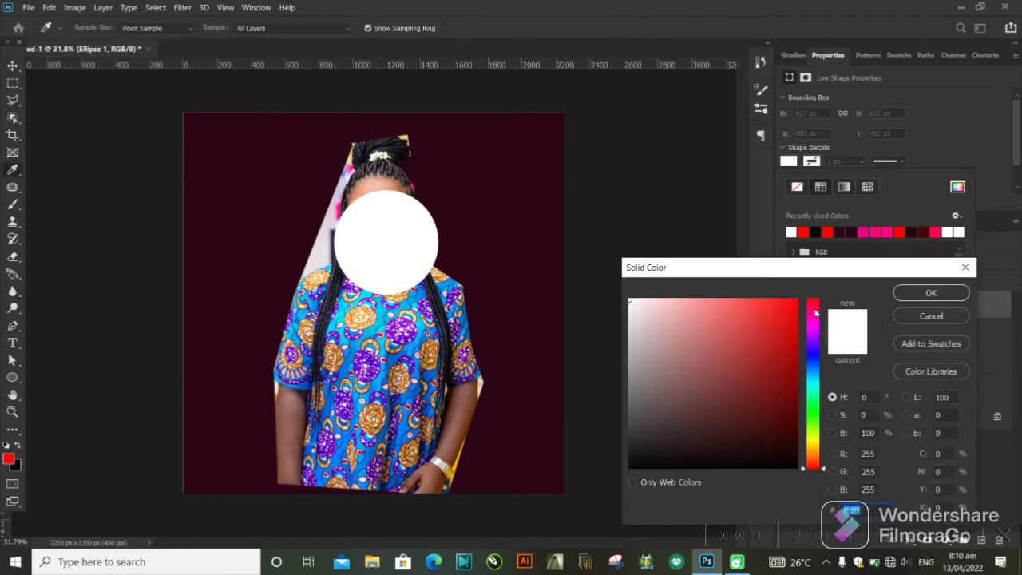
left_click(816, 313)
left_click(774, 332)
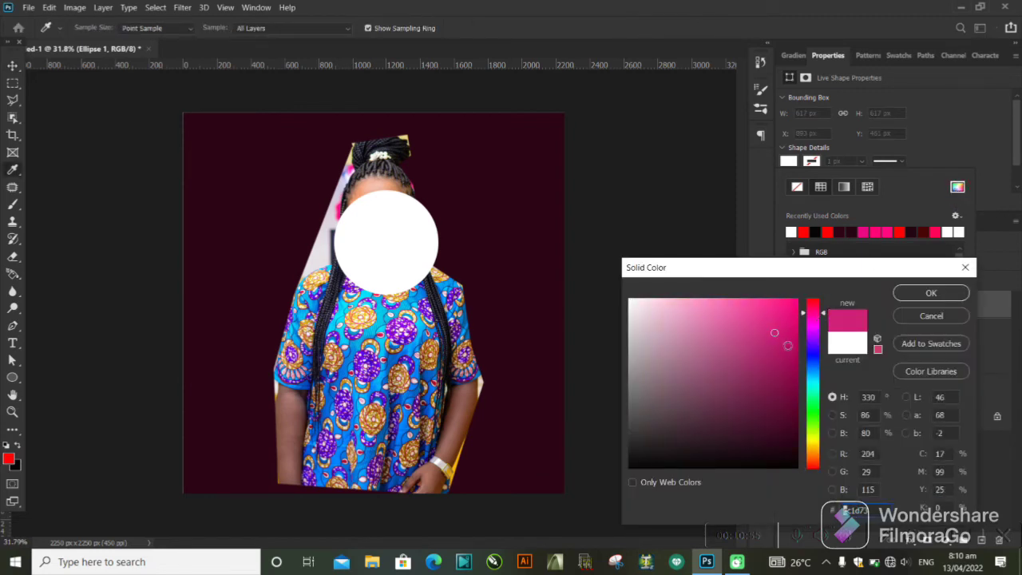
left_click(901, 293)
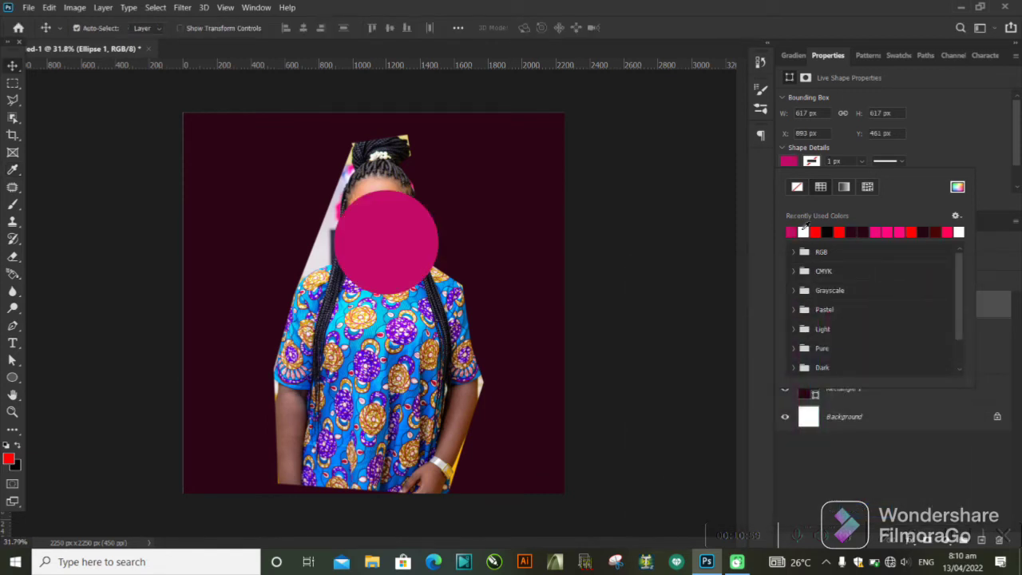
left_click(803, 231)
Move the white circle slightly up and left over the woman's face and place its layer beneath her cutout layer.
left_click(403, 247)
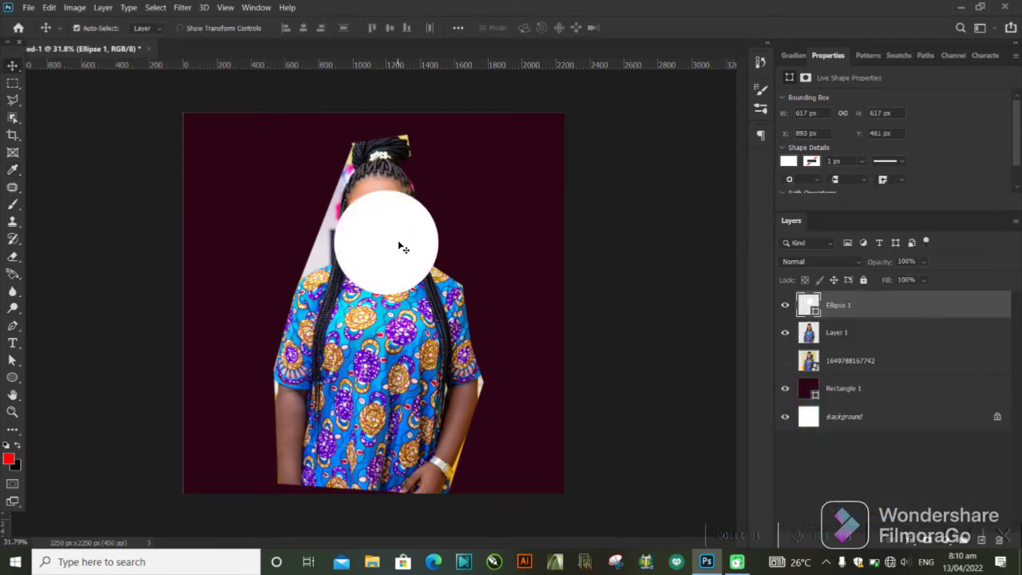
mouse_move(403, 247)
left_mouse_down()
mouse_move(391, 227)
mouse_move(394, 237)
left_mouse_up()
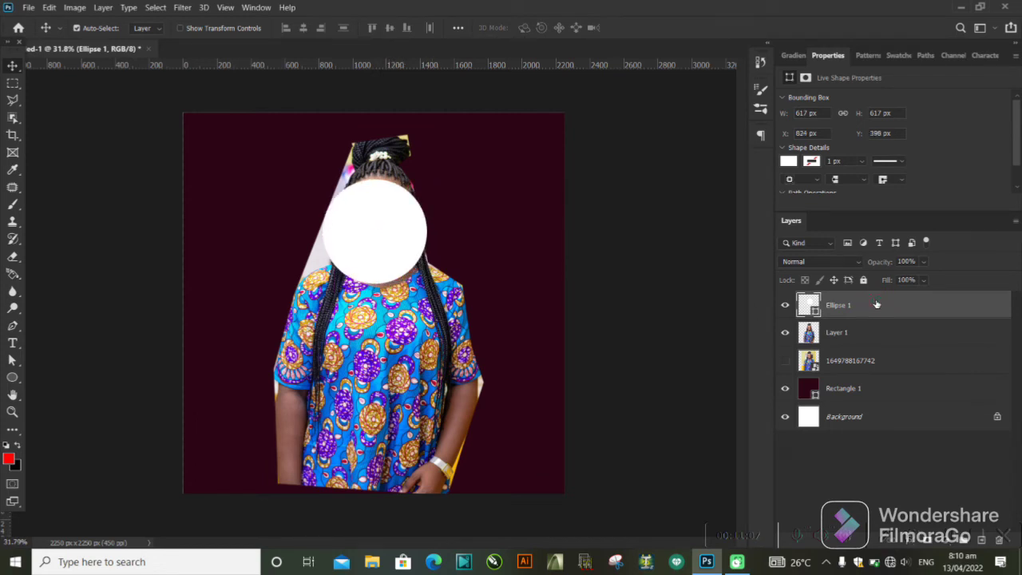
left_click_drag(876, 304, 876, 336)
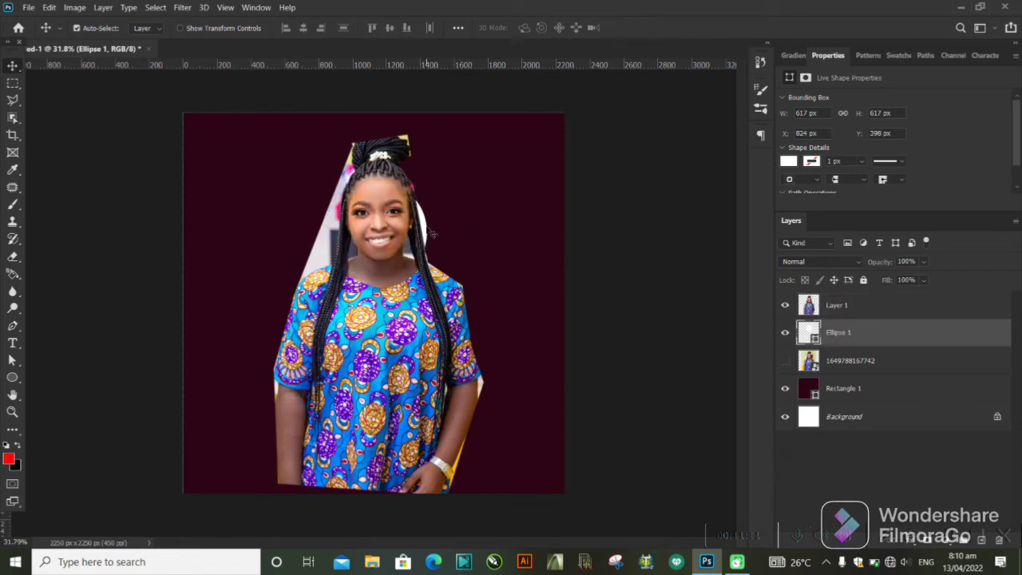
Enlarge the white circle to about 839 px wide and shift it up behind the woman's head.
key("ctrl+t")
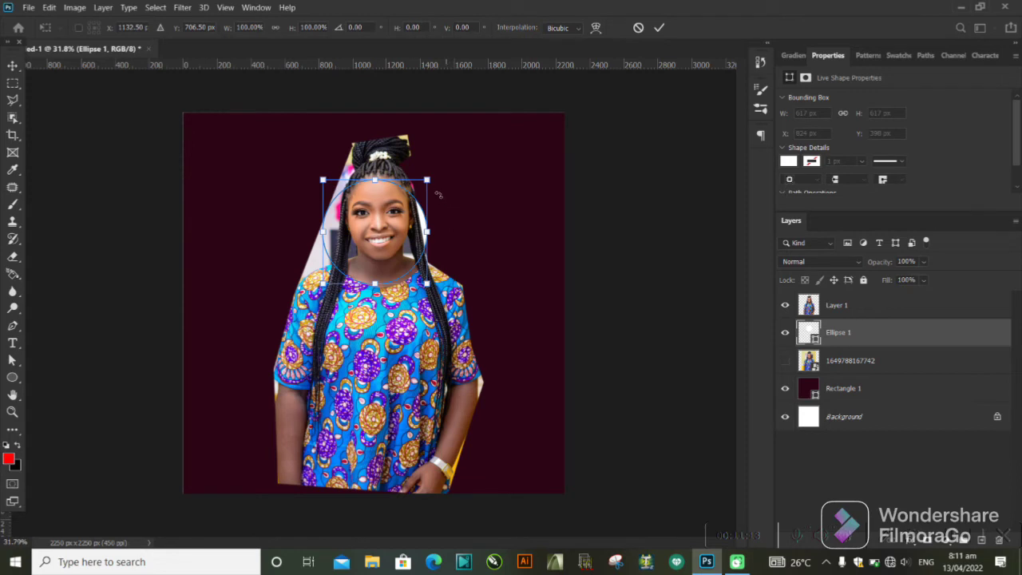
left_click_drag(428, 180, 495, 128)
left_click(659, 27)
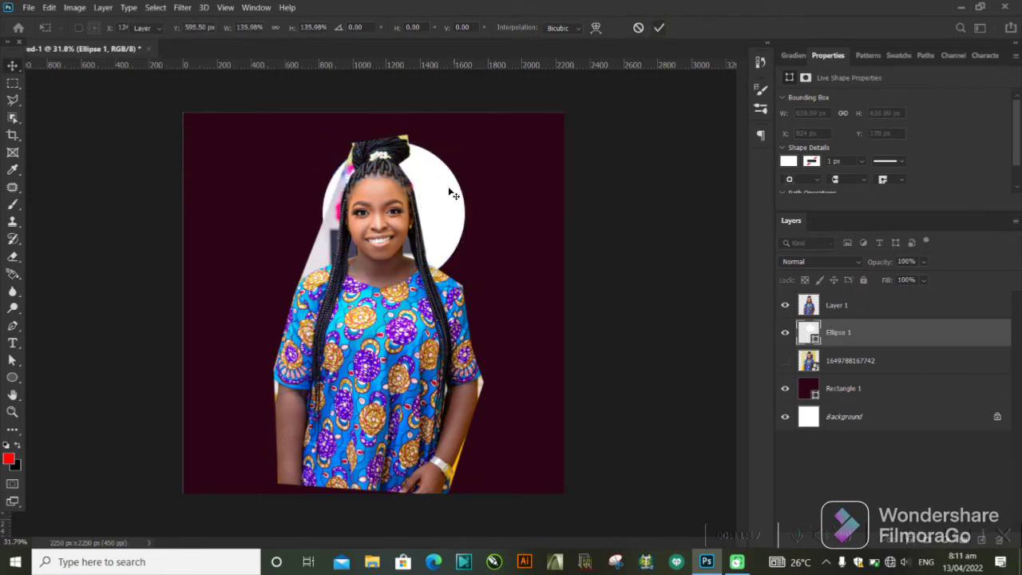
left_click_drag(439, 185, 435, 165)
left_click(604, 177)
Scale the woman's cutout down to about 78% and centre it horizontally near the bottom of the canvas.
left_click(400, 294)
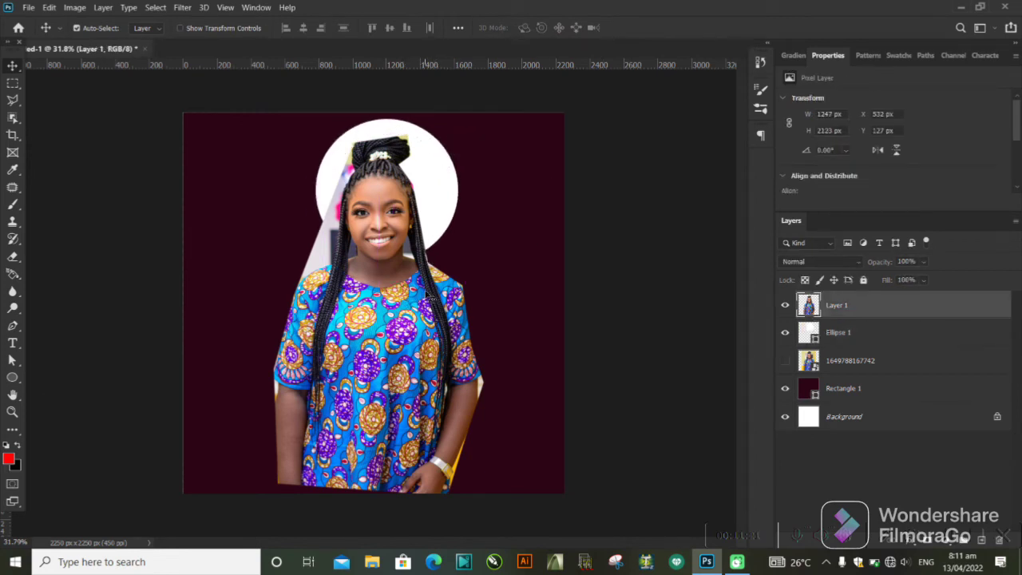
key("ctrl+t")
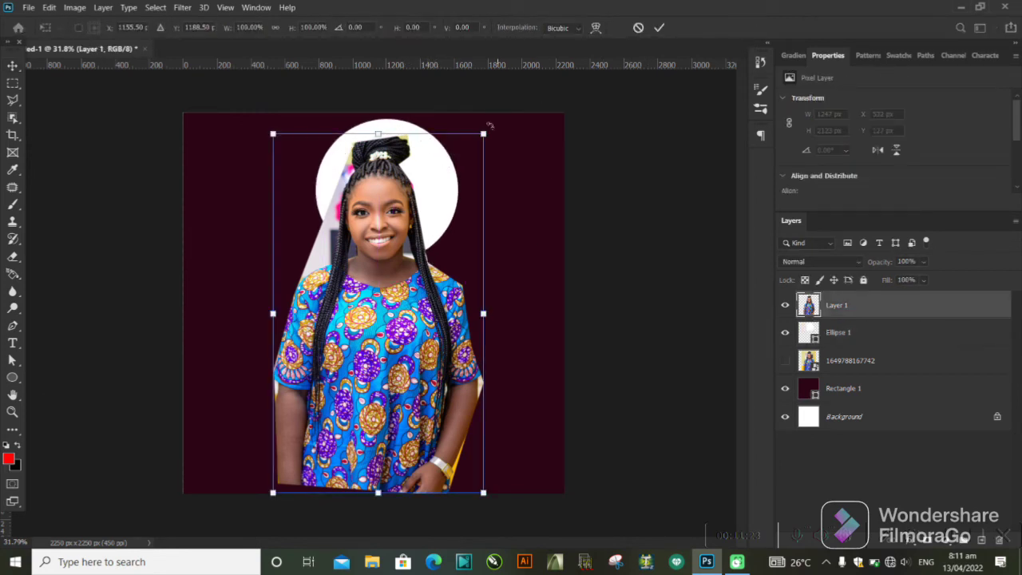
left_click_drag(490, 125, 438, 213)
left_click_drag(341, 333, 359, 327)
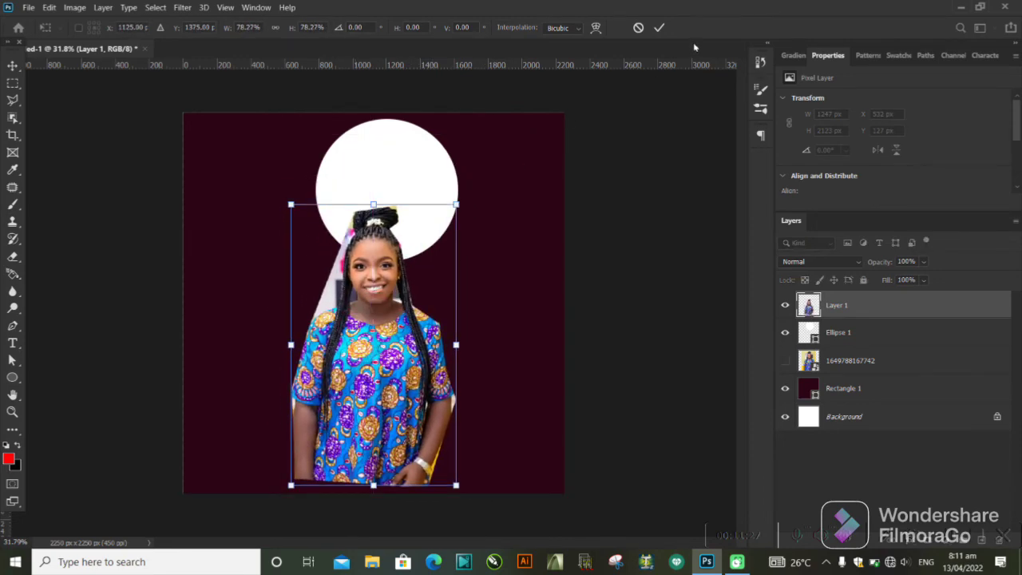
left_click(659, 28)
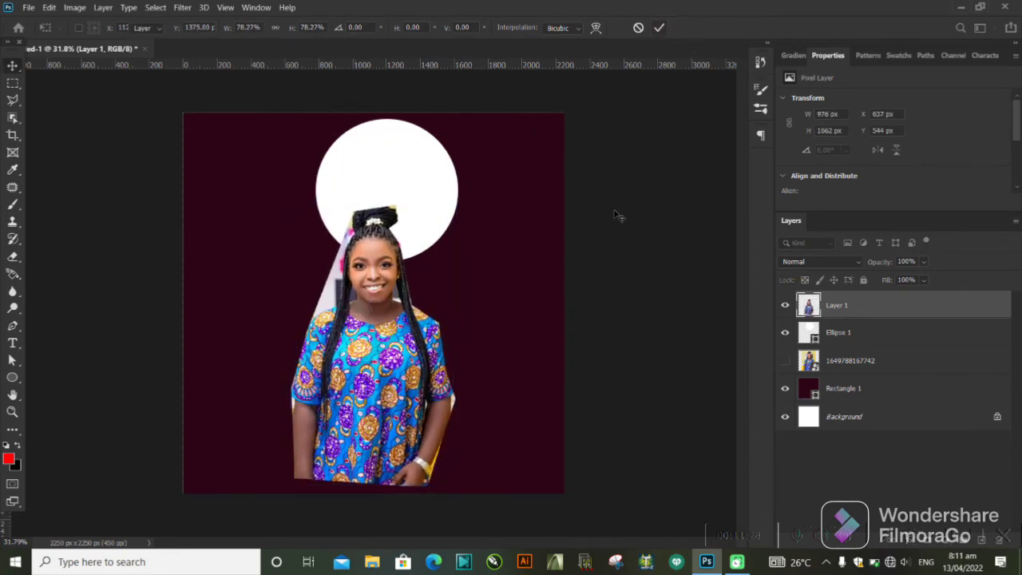
Lower the white circle behind the woman's head and shrink it to about 644 px wide.
left_click(429, 207)
left_click_drag(429, 207, 415, 250)
key("ctrl+t")
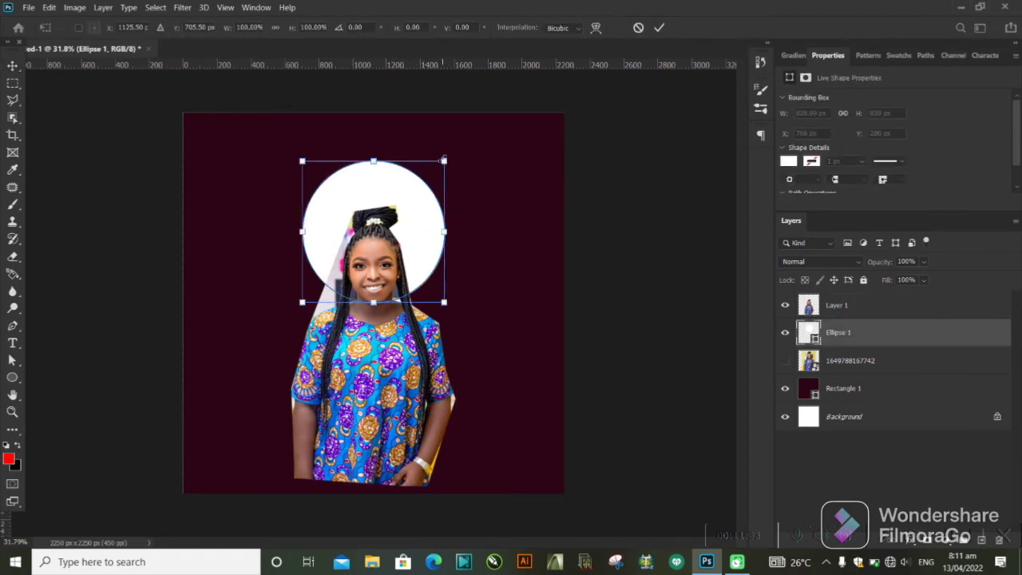
left_click_drag(444, 160, 410, 193)
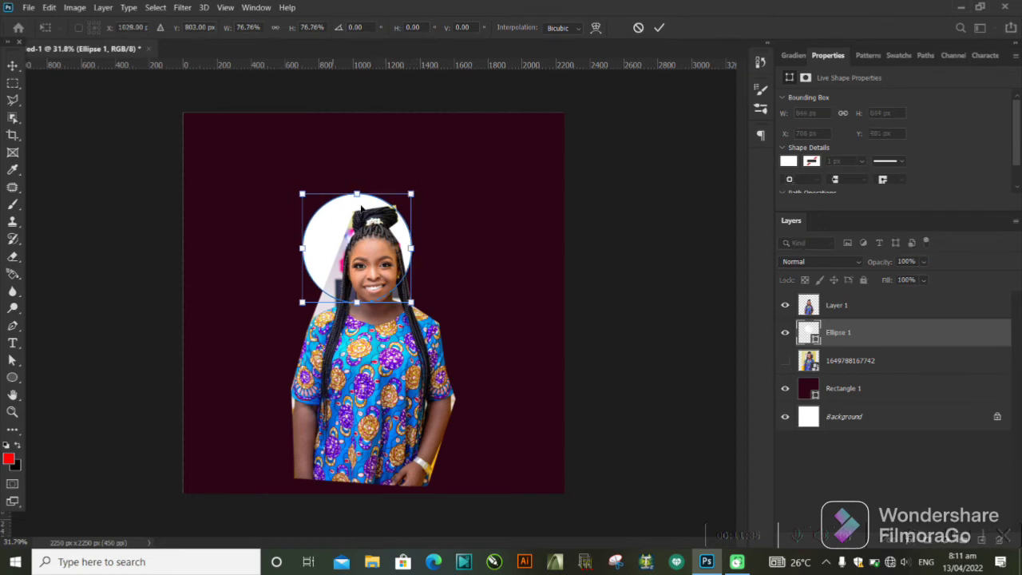
left_click(658, 30)
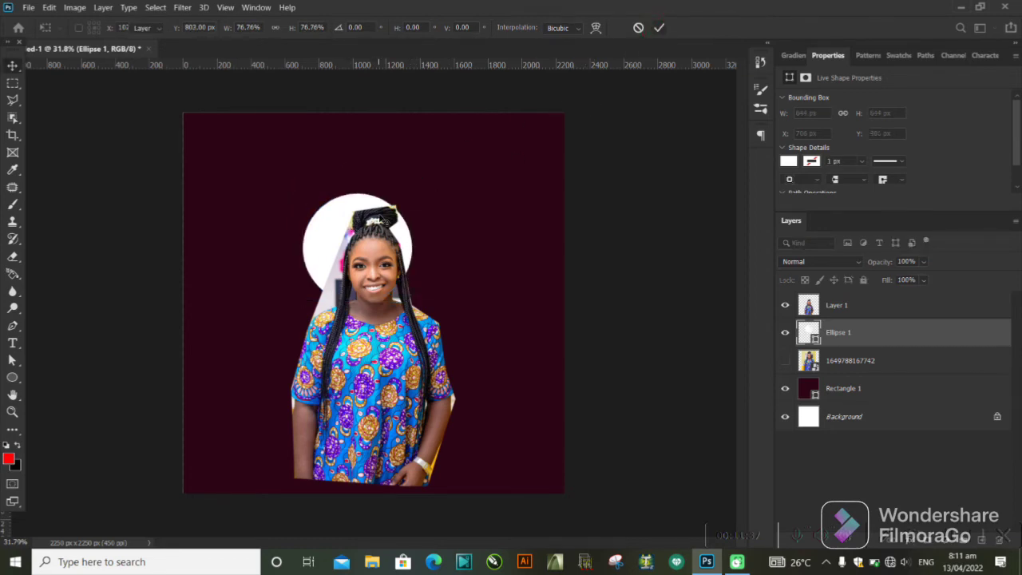
Move the shrunken circle right to centre it behind the woman's head, nudge it slightly upward, and deselect it.
key("v")
left_click_drag(327, 228, 347, 230)
left_click(602, 201)
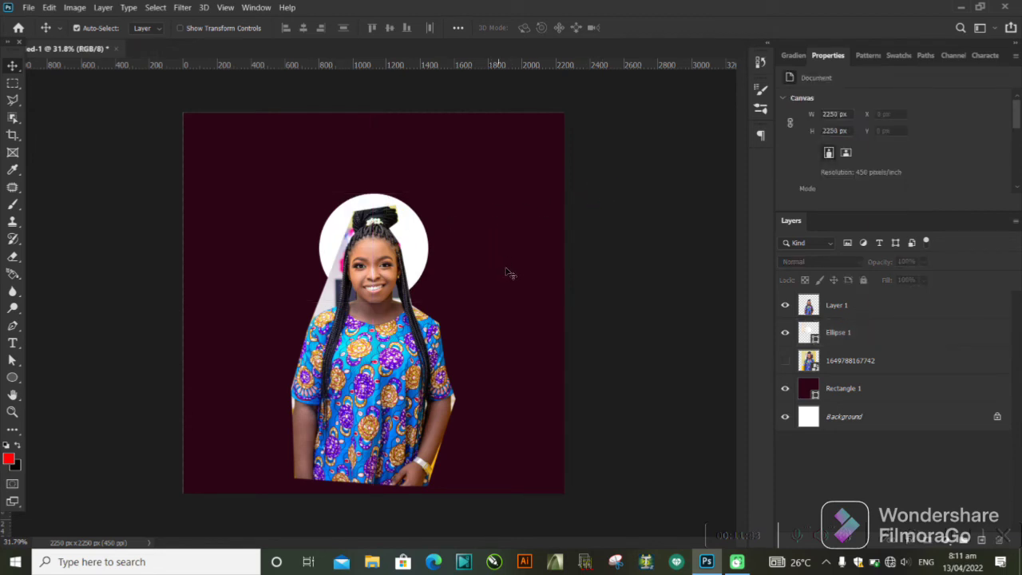
left_click(420, 241)
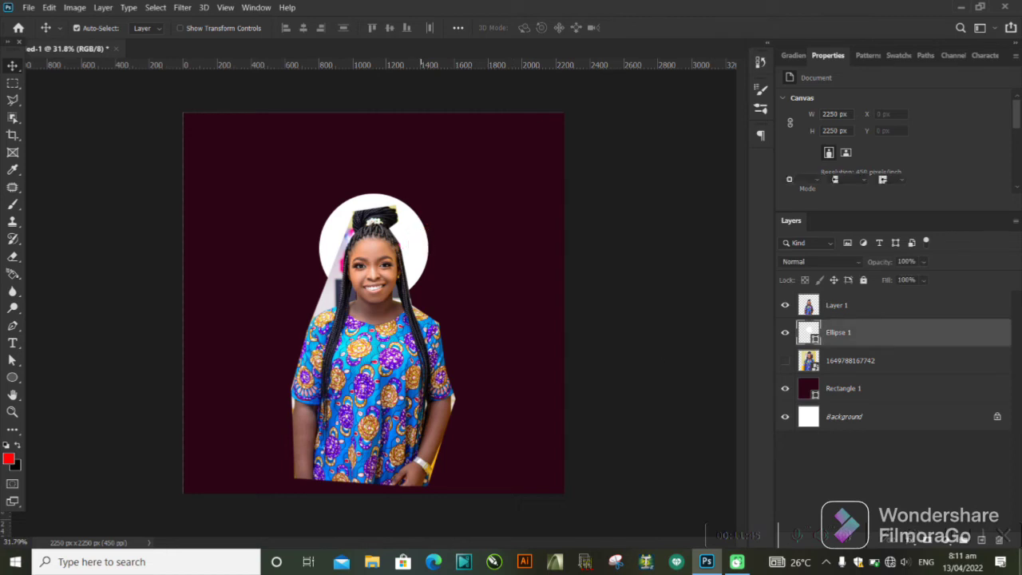
left_click(638, 413)
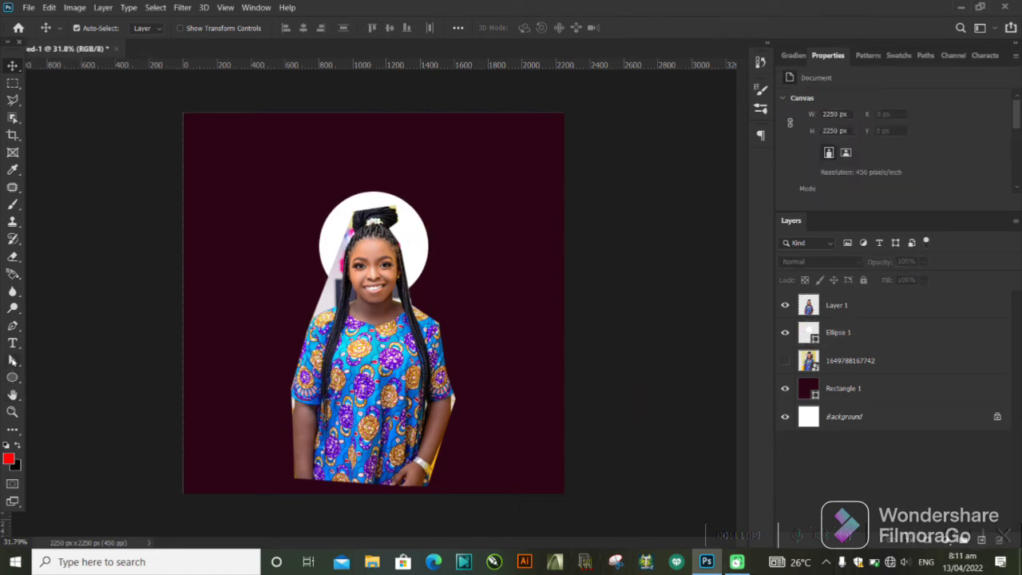
Set the Horizontal Type tool's font to Autograf PERSONAL USE ONLY.
left_click(13, 343)
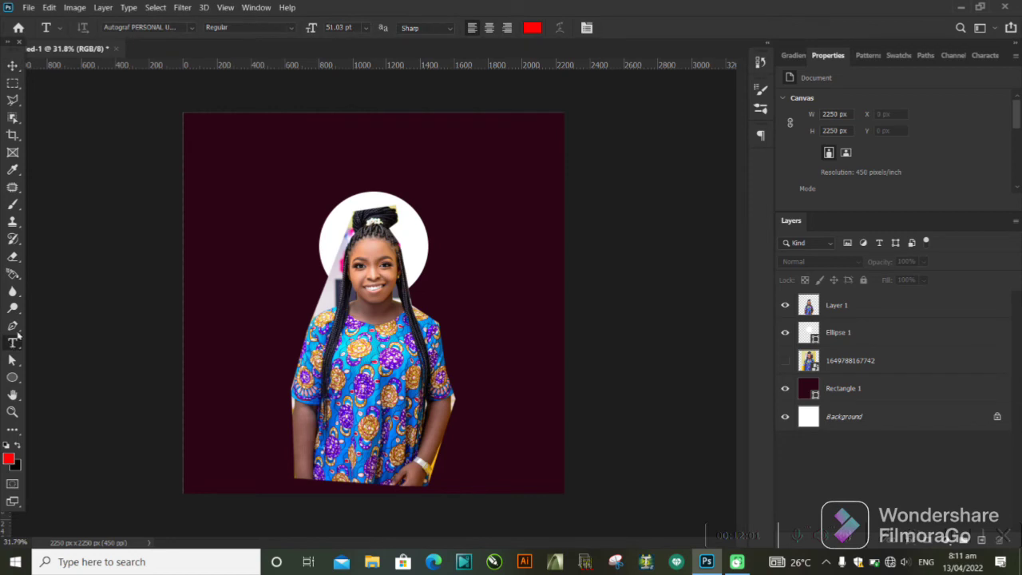
left_click(194, 29)
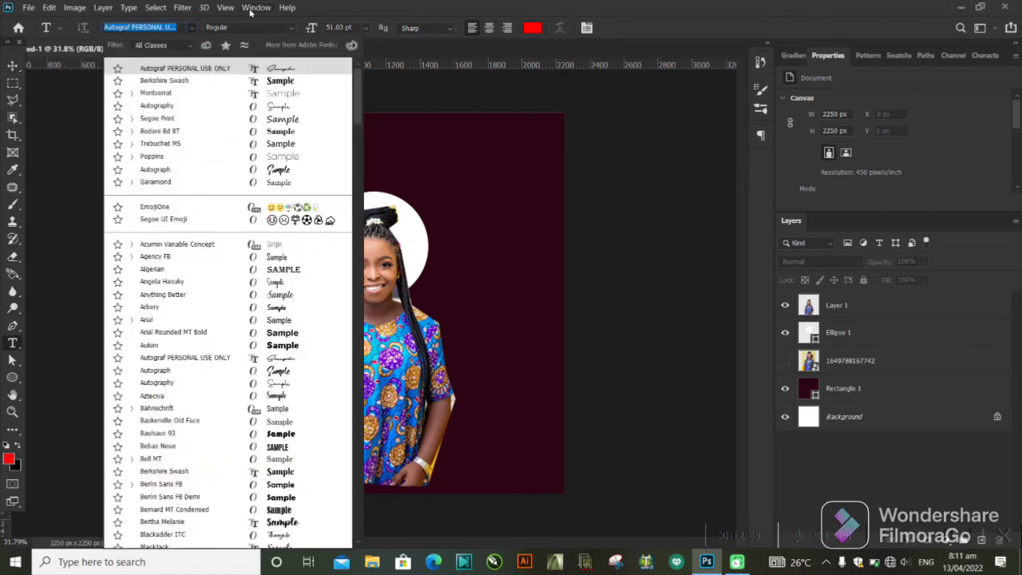
left_click(387, 23)
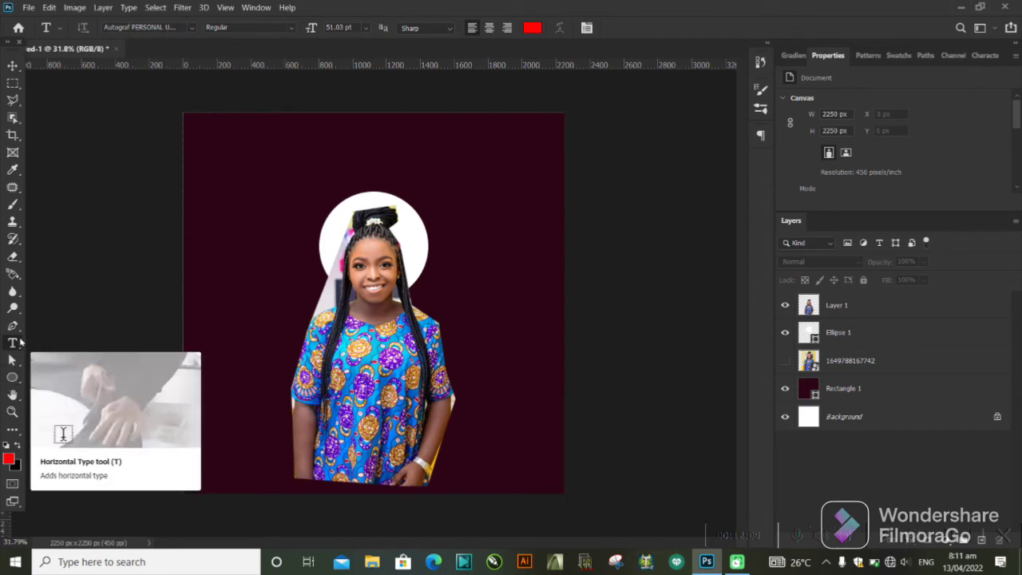
left_click(190, 28)
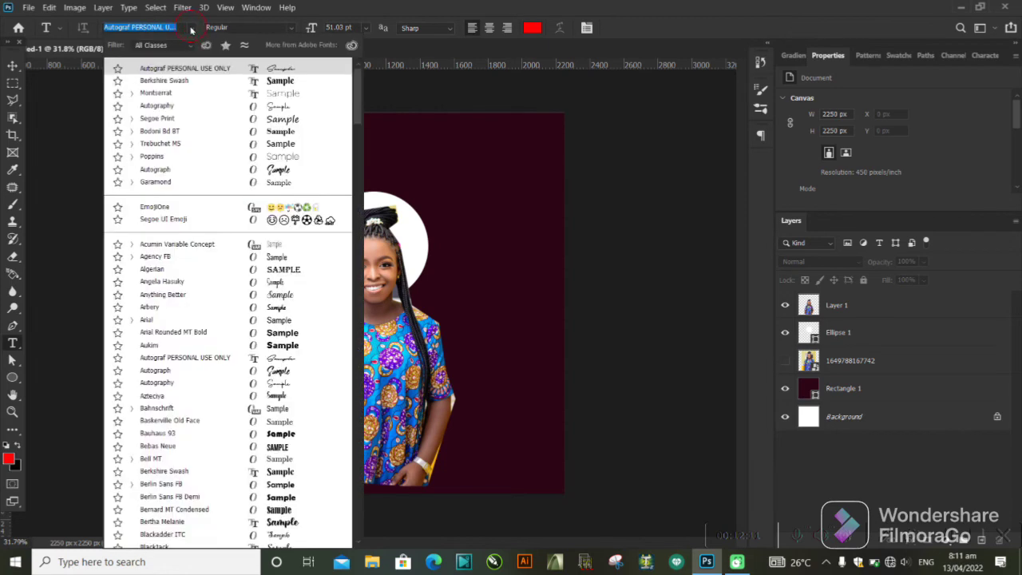
left_click(188, 71)
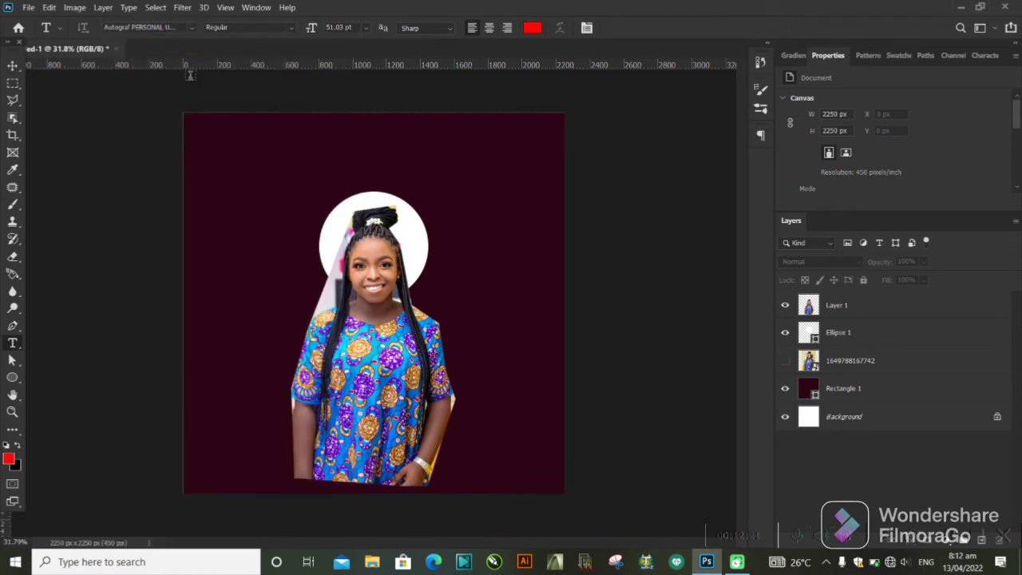
Add the text "Design!" in red above the woman's head.
left_click(230, 158)
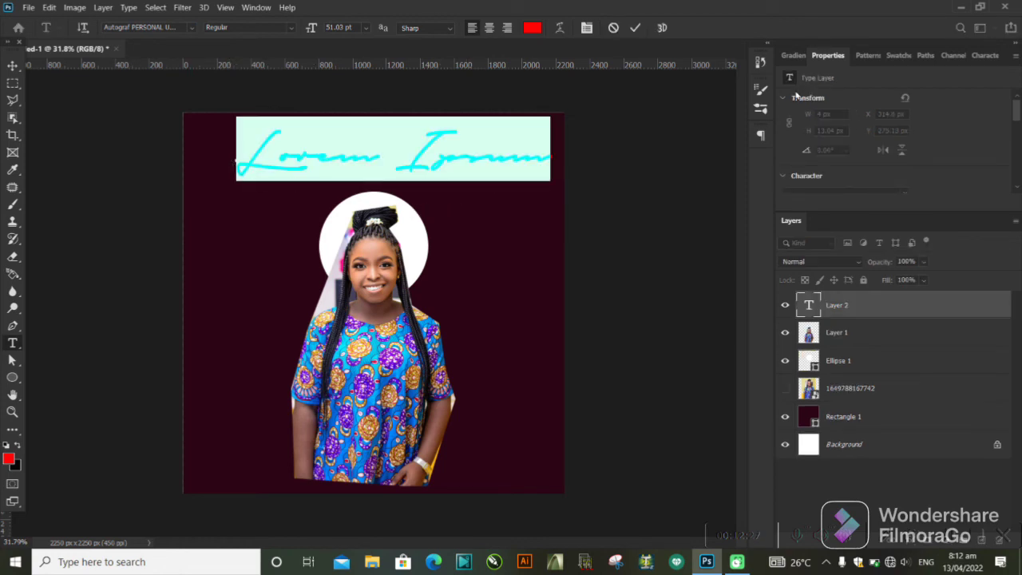
type("Desi")
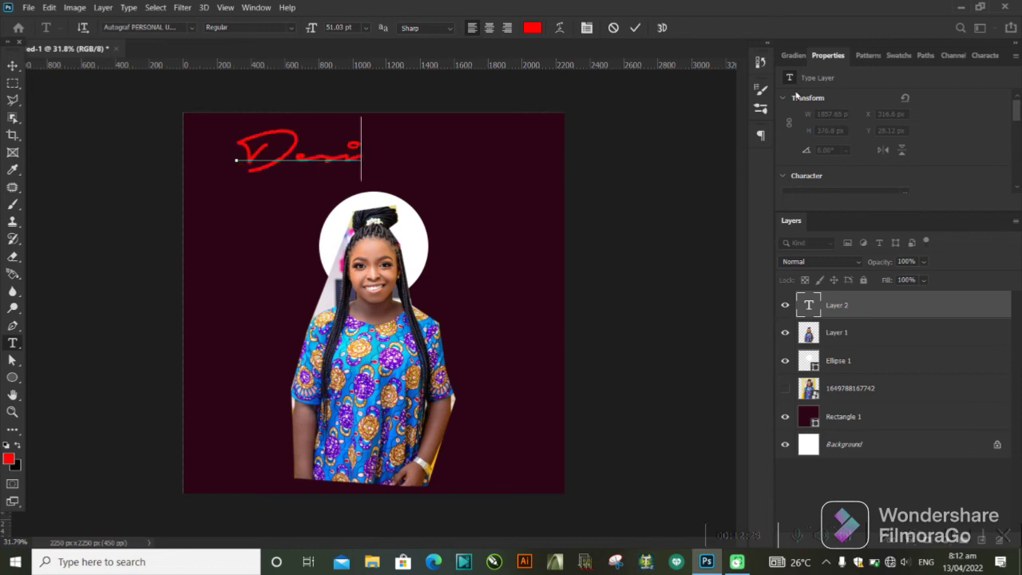
type("gn!")
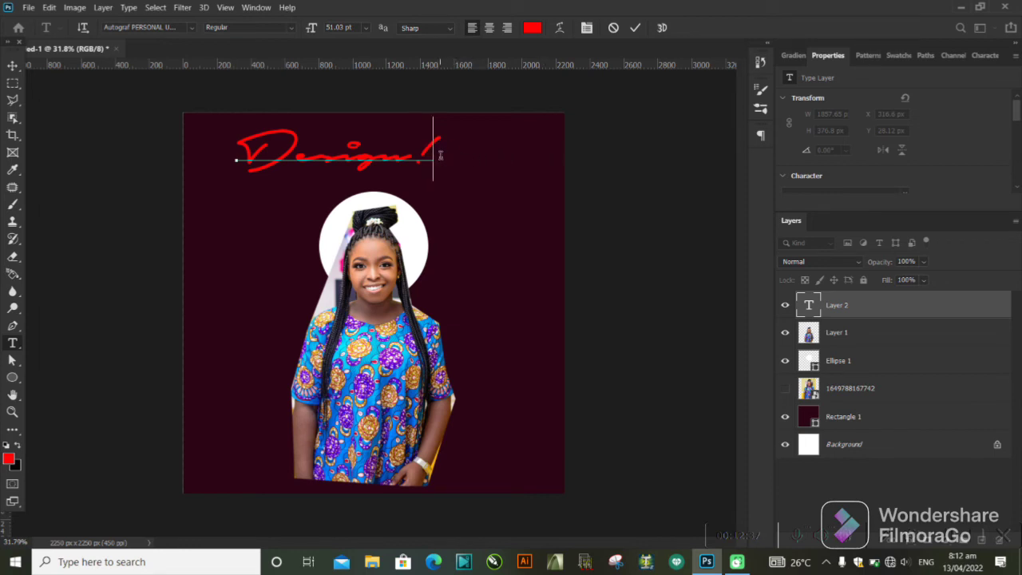
Recolour the "Design!" heading white (#ffffff) and move it slightly right and down to centre it above the circle.
left_click_drag(431, 164, 241, 184)
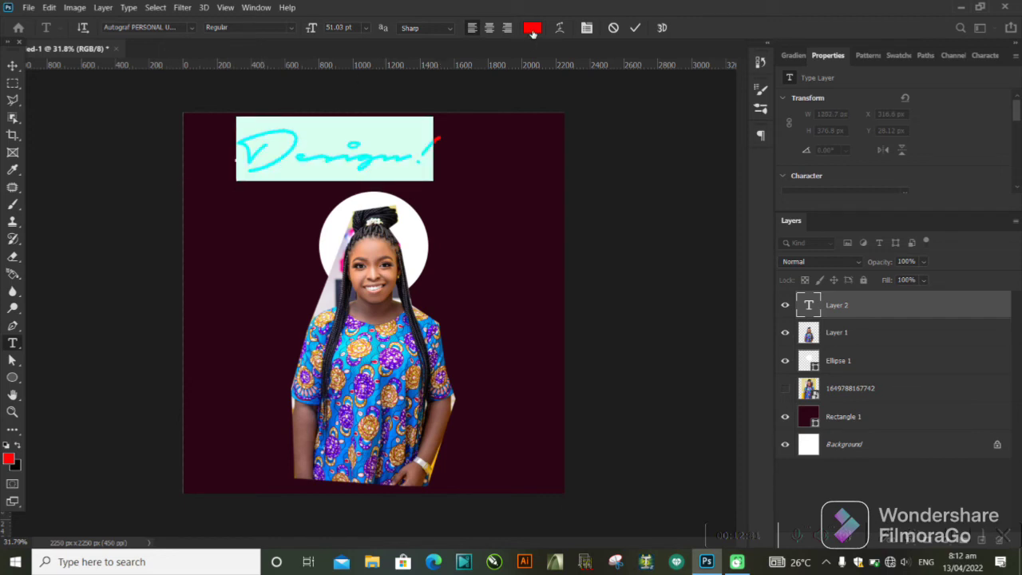
left_click(533, 29)
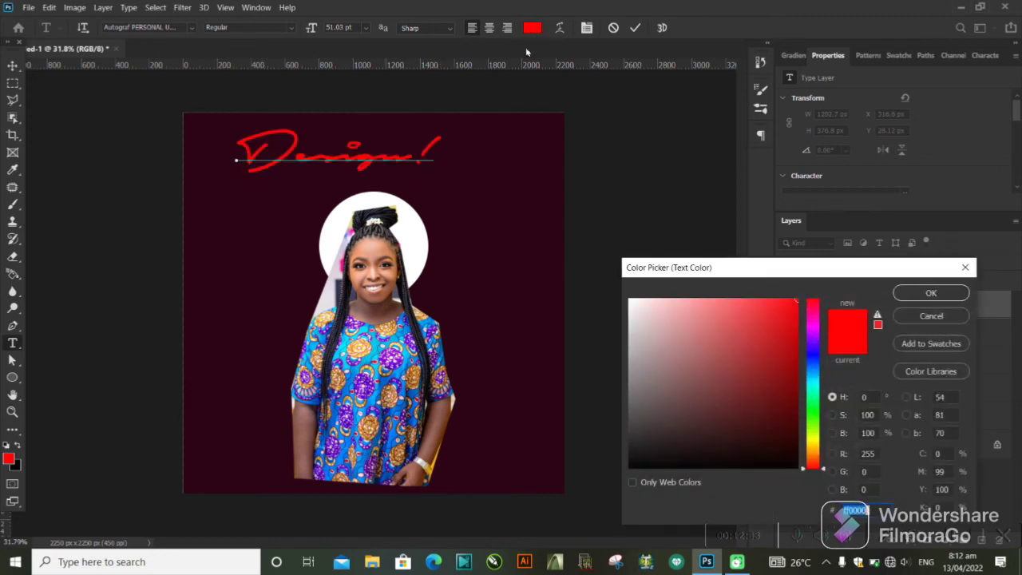
left_click_drag(660, 327, 629, 300)
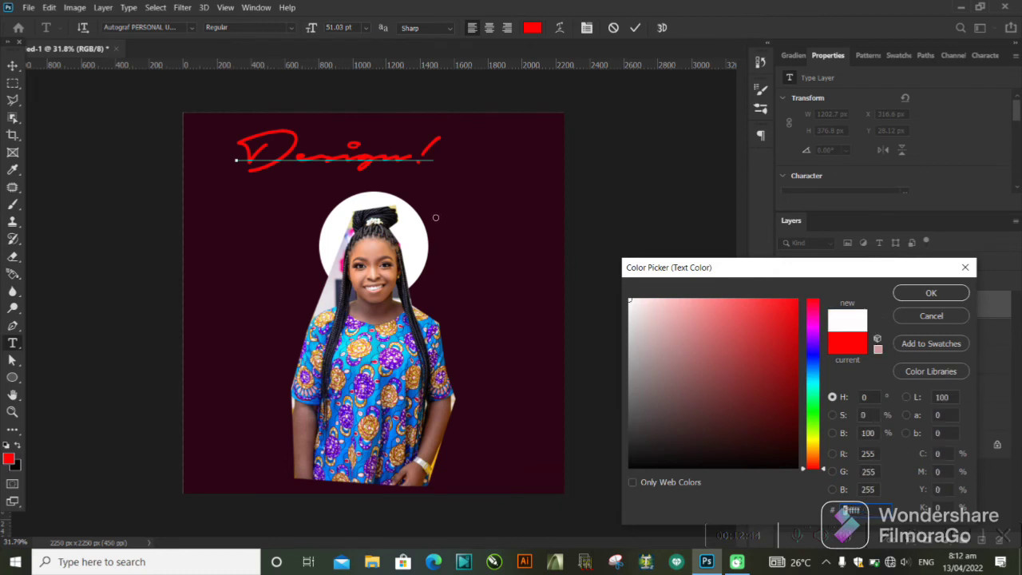
left_click(930, 293)
left_click(635, 28)
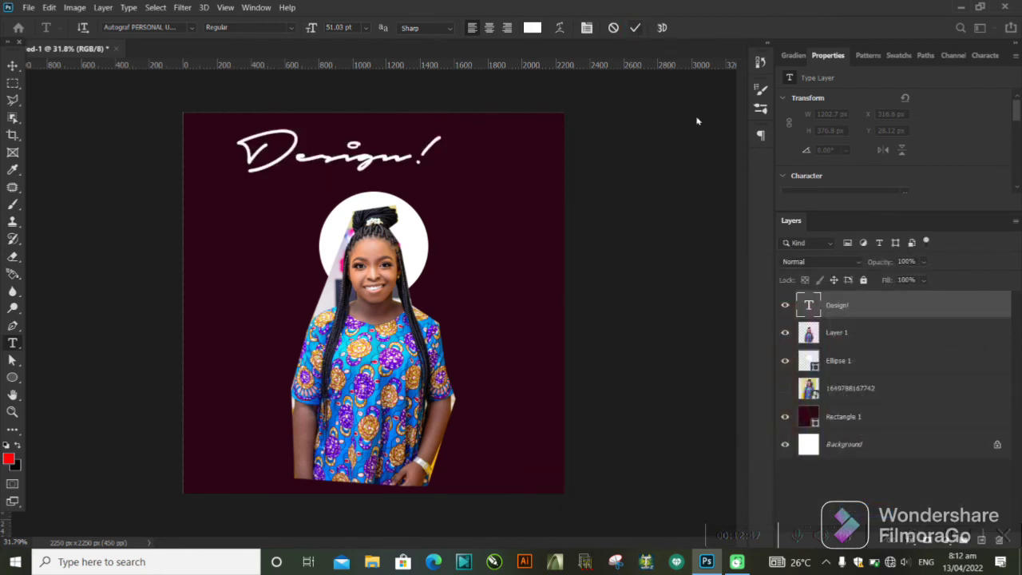
left_click(13, 66)
left_click_drag(365, 161, 394, 174)
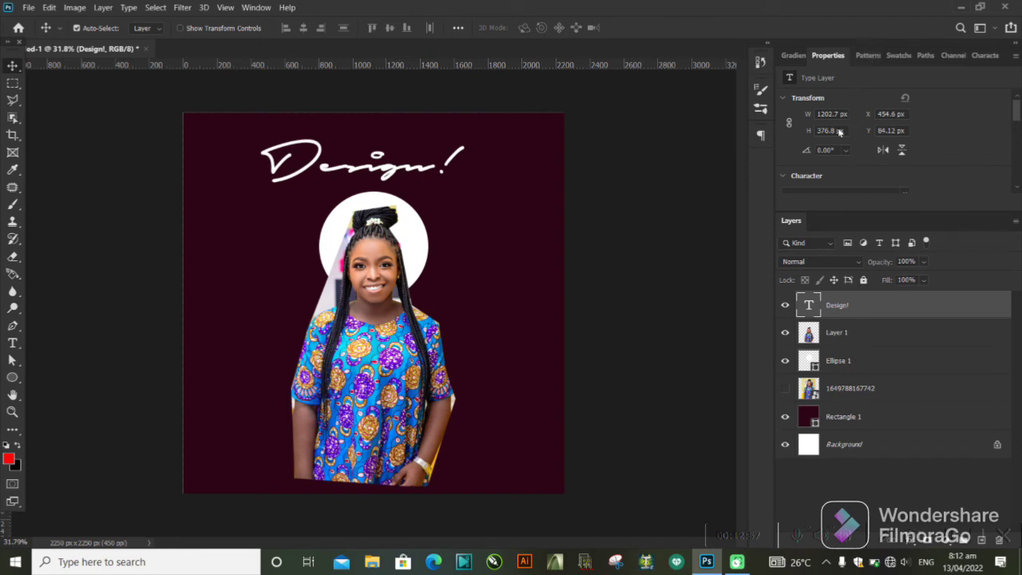
Try red, magenta and crimson shades on the "Design!" heading, and set its colour back to white.
left_click(982, 56)
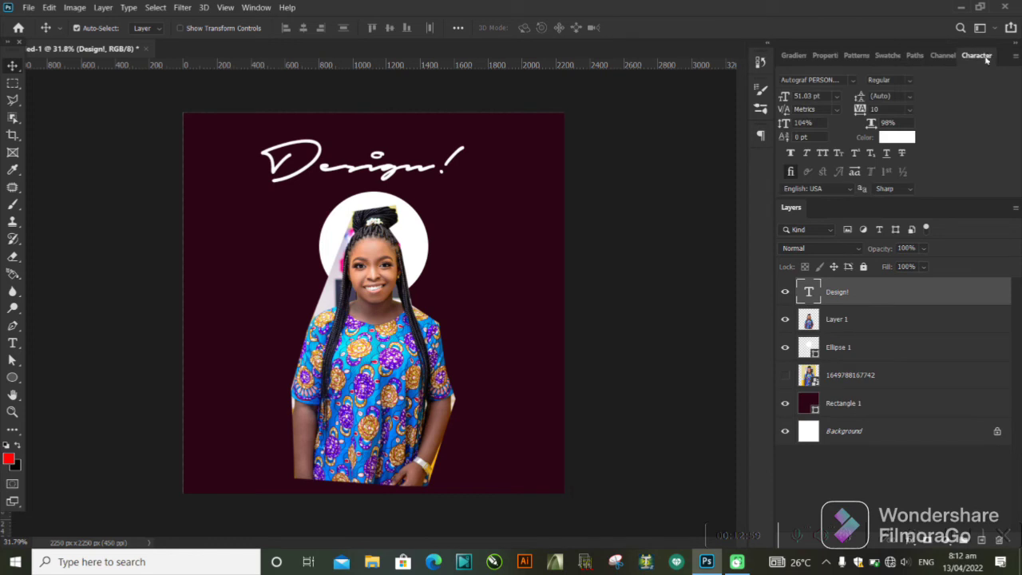
left_click(891, 139)
left_click(797, 301)
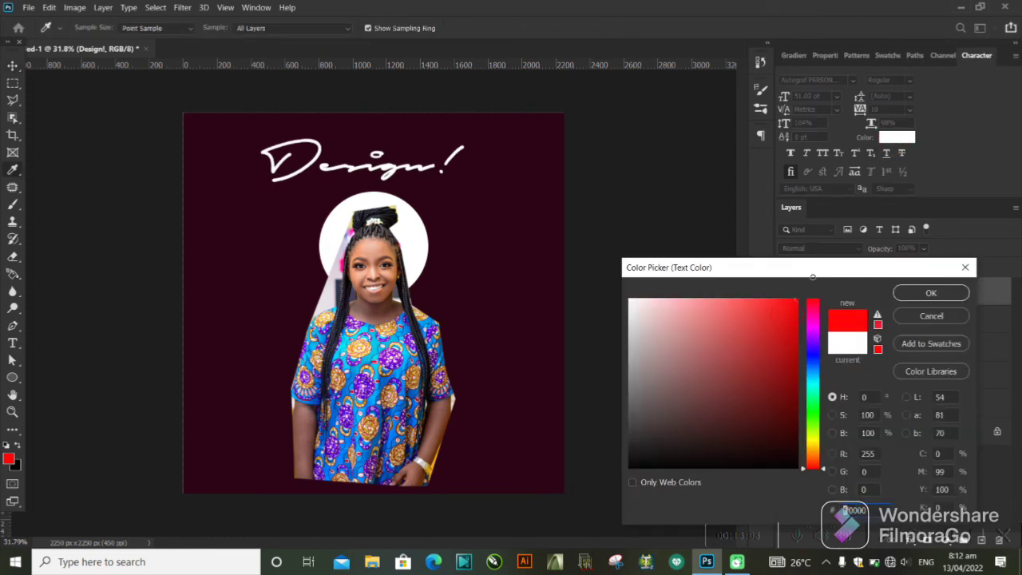
left_click(776, 376)
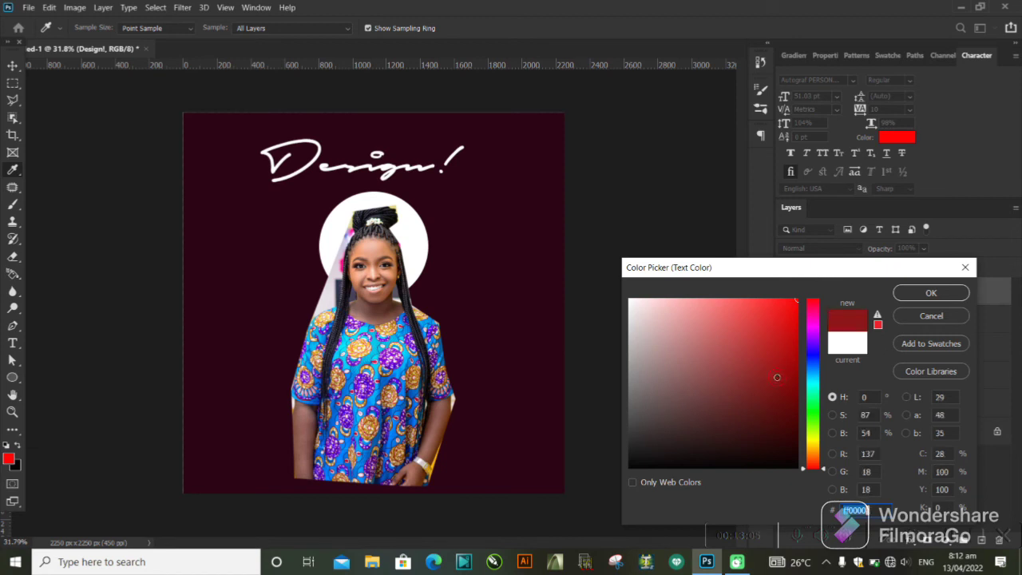
left_click(816, 363)
mouse_move(816, 369)
left_mouse_down()
mouse_move(816, 399)
mouse_move(815, 327)
left_mouse_up()
left_click(783, 325)
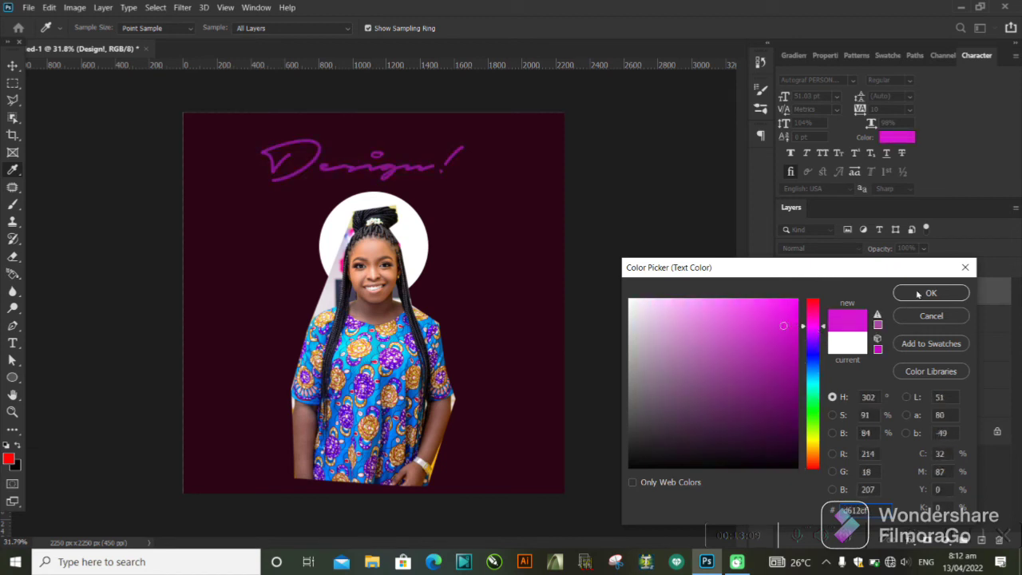
left_click(824, 329)
left_click_drag(825, 328, 829, 301)
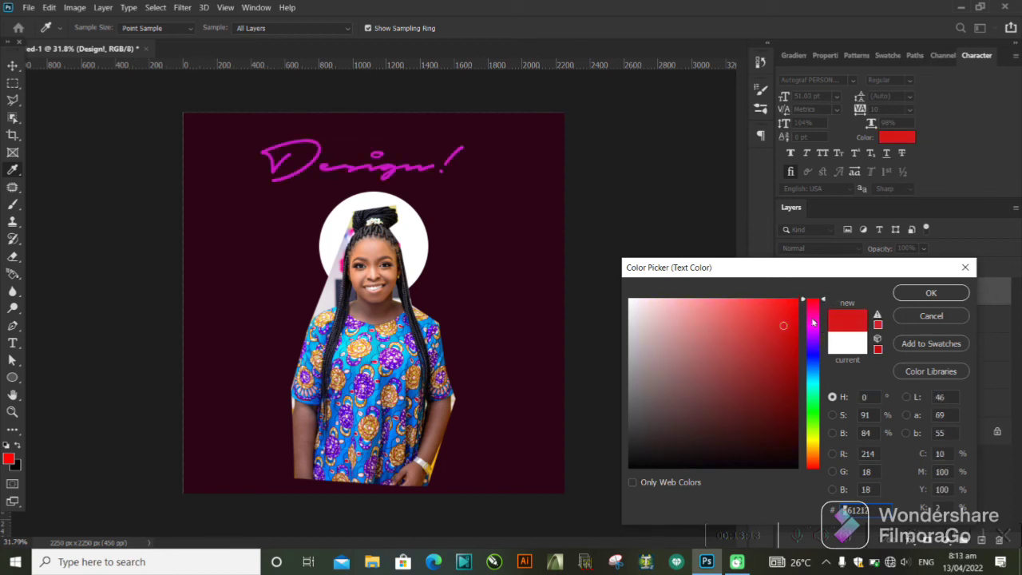
left_click(536, 337)
left_click(783, 354)
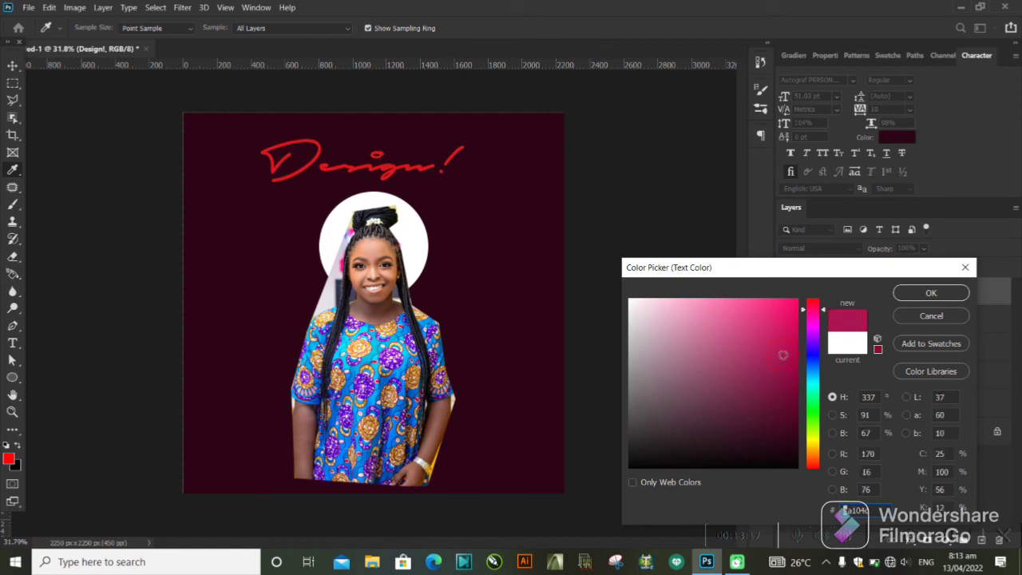
left_click_drag(782, 352, 617, 310)
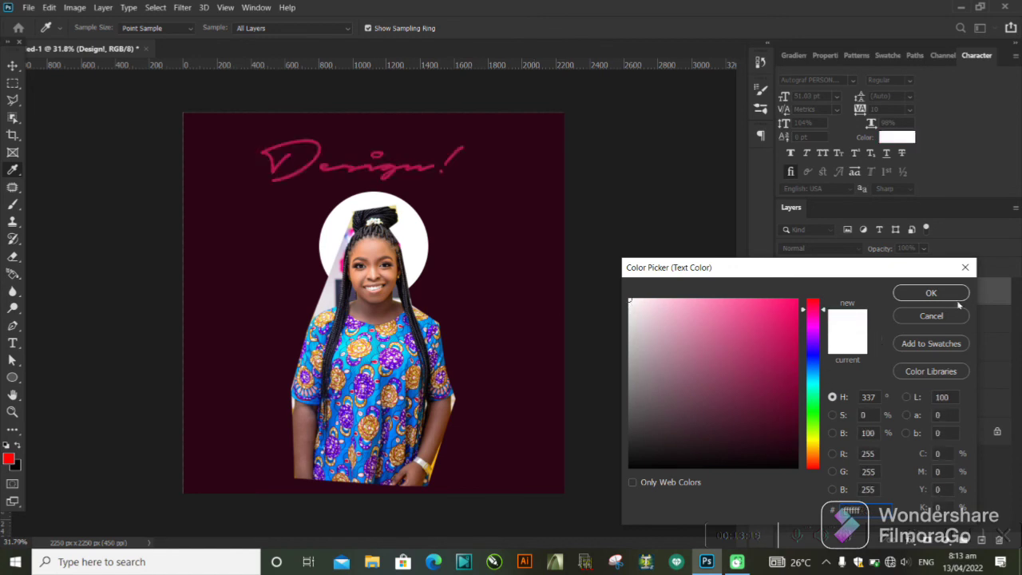
left_click(927, 293)
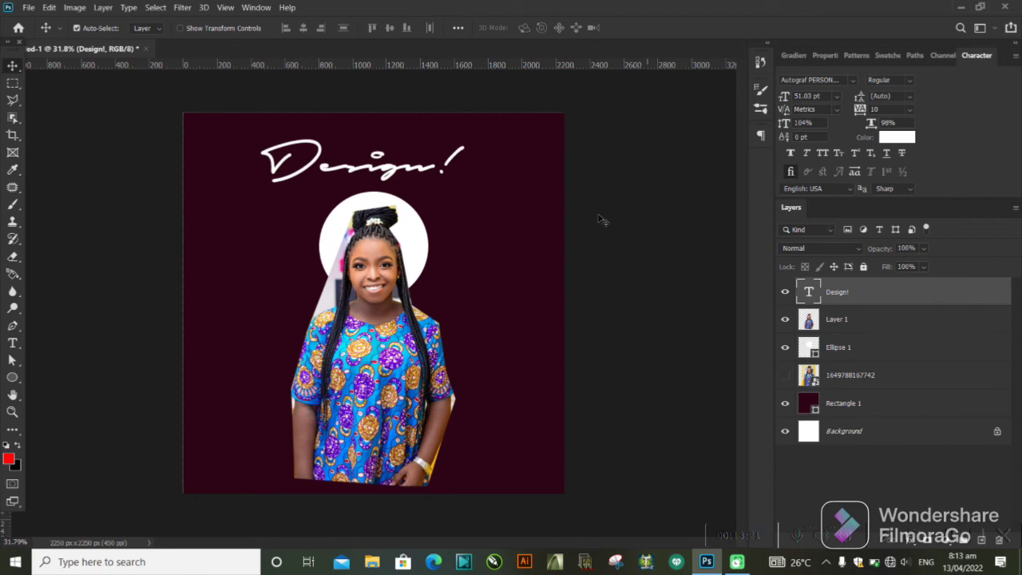
double_click(452, 164)
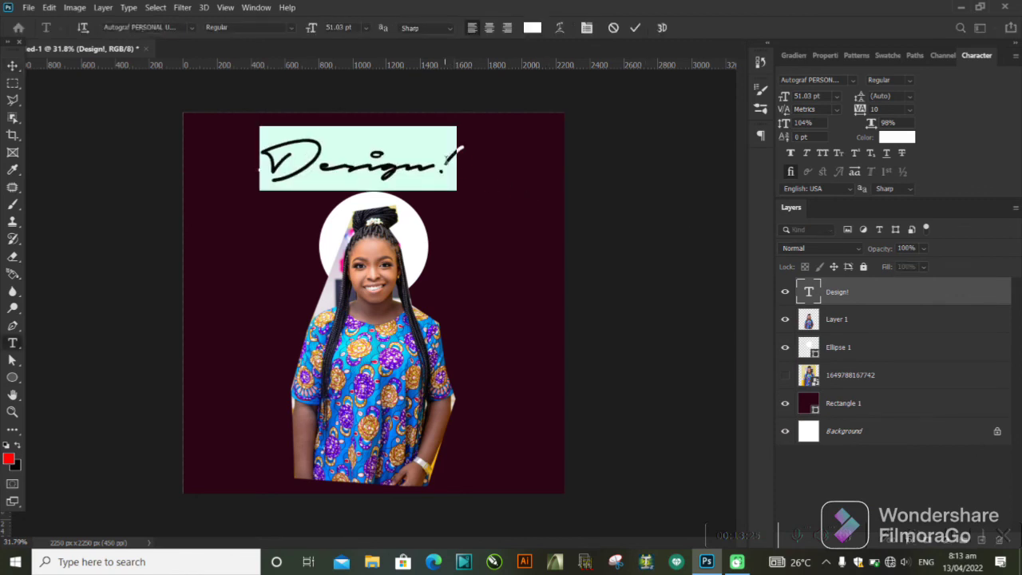
left_click(447, 159)
left_click_drag(443, 160, 463, 163)
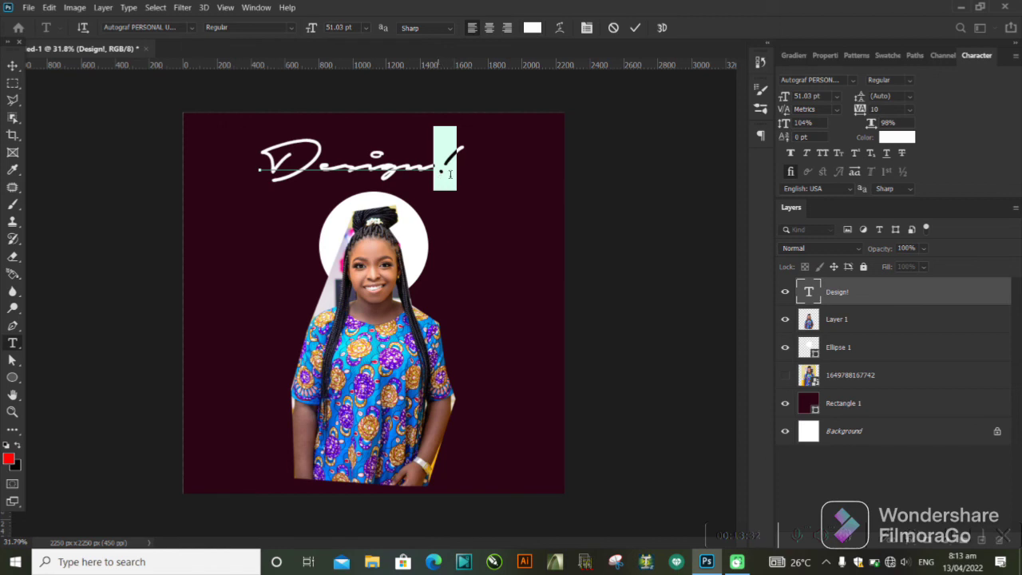
left_click(531, 28)
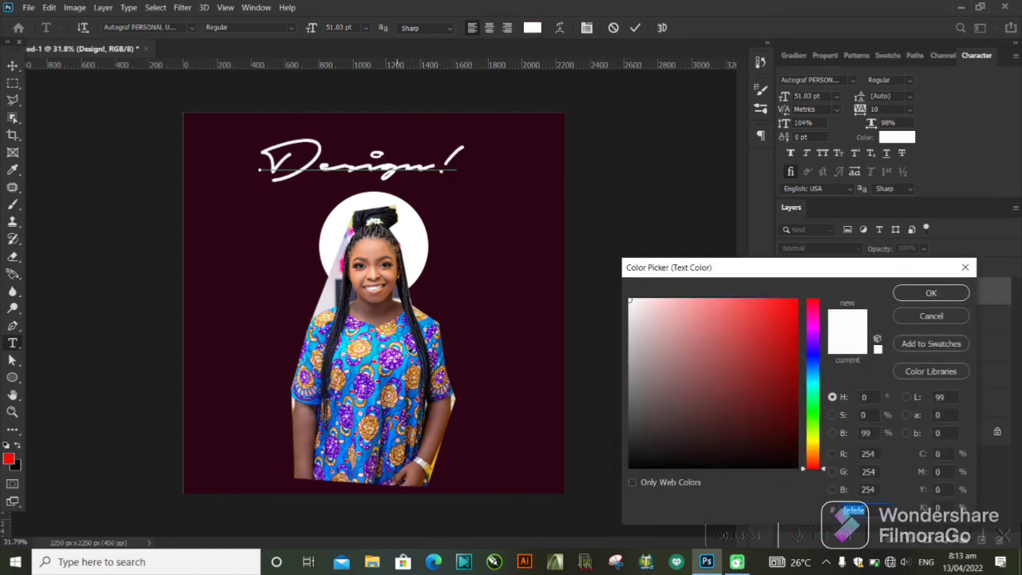
left_click(437, 457)
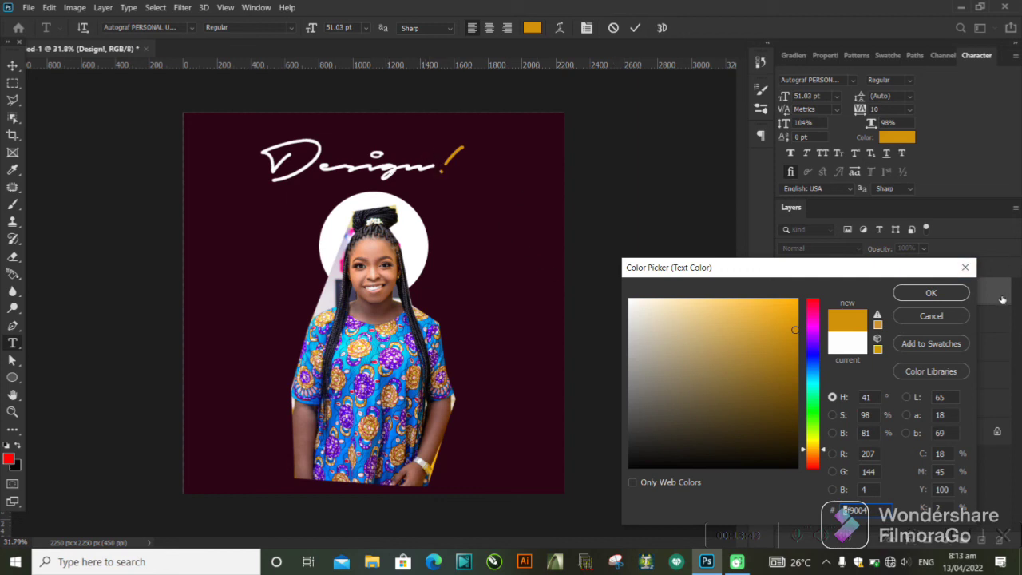
left_click(962, 264)
Recolour only the word "Design" golden yellow (#f8b501) sampled from the photo's lower edge, keeping the exclamation mark white, and commit the text.
left_click_drag(431, 166, 154, 175)
left_click(530, 28)
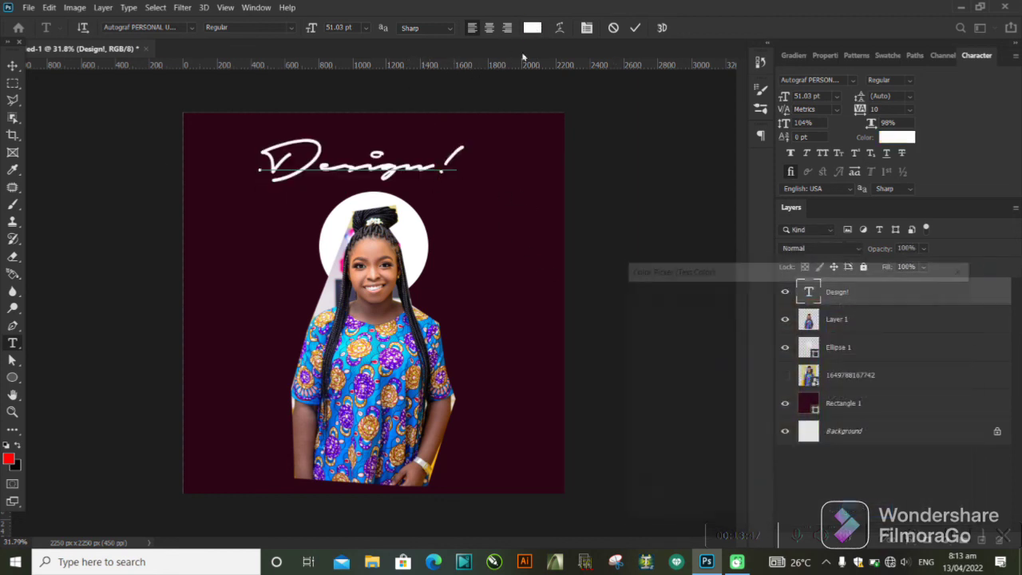
left_click_drag(825, 423, 814, 449)
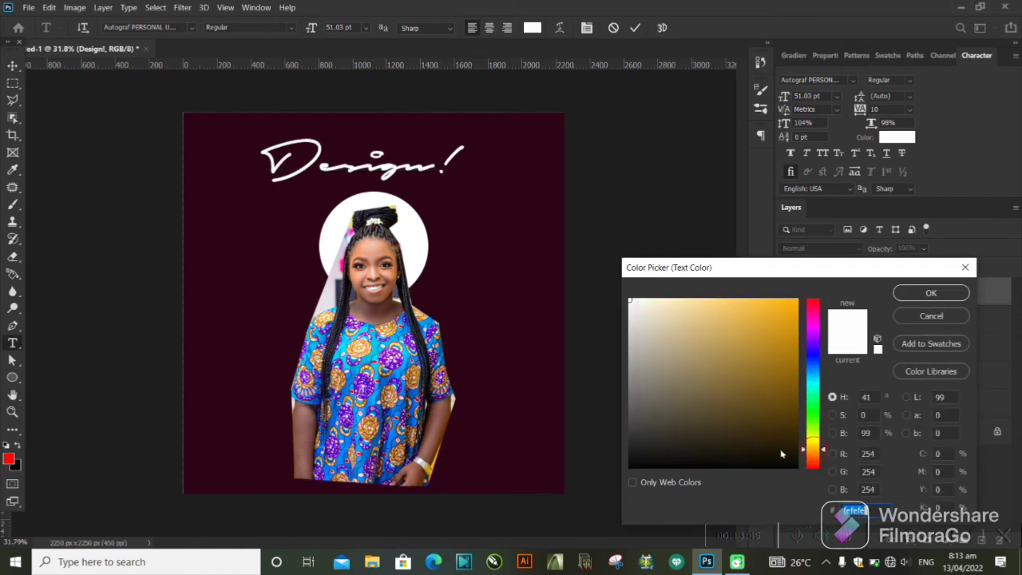
left_click(435, 460)
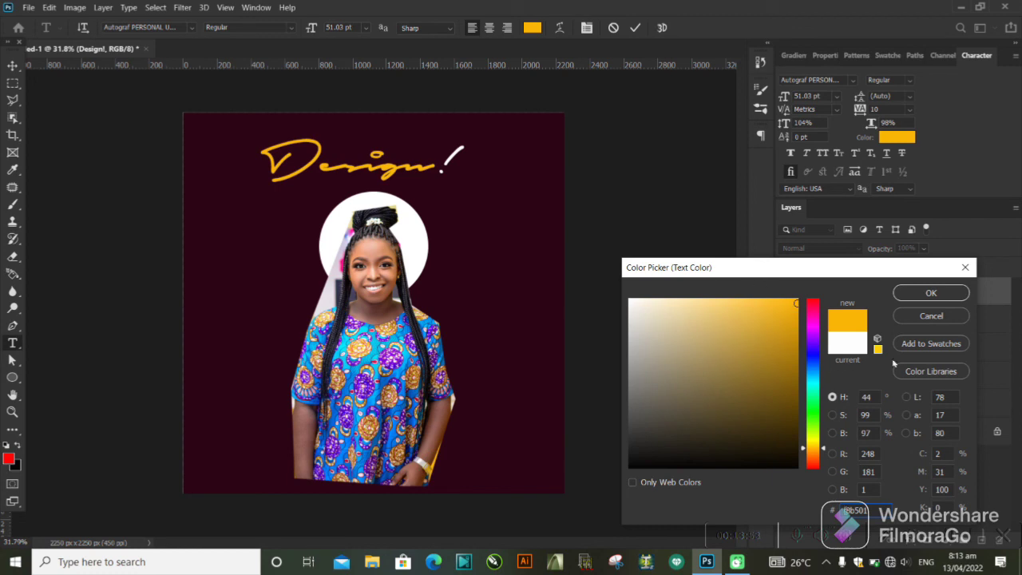
left_click(930, 293)
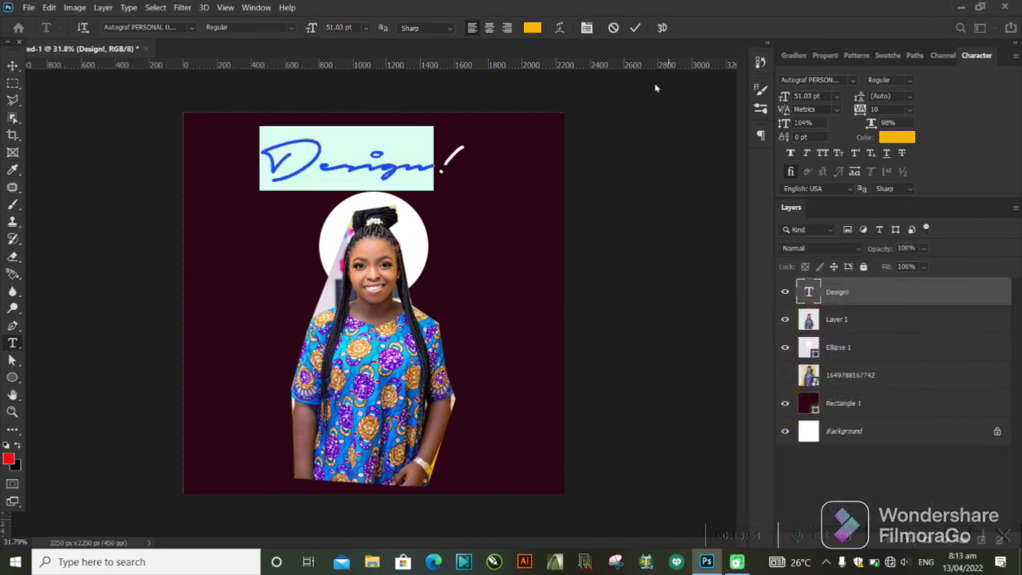
left_click(635, 28)
key("v")
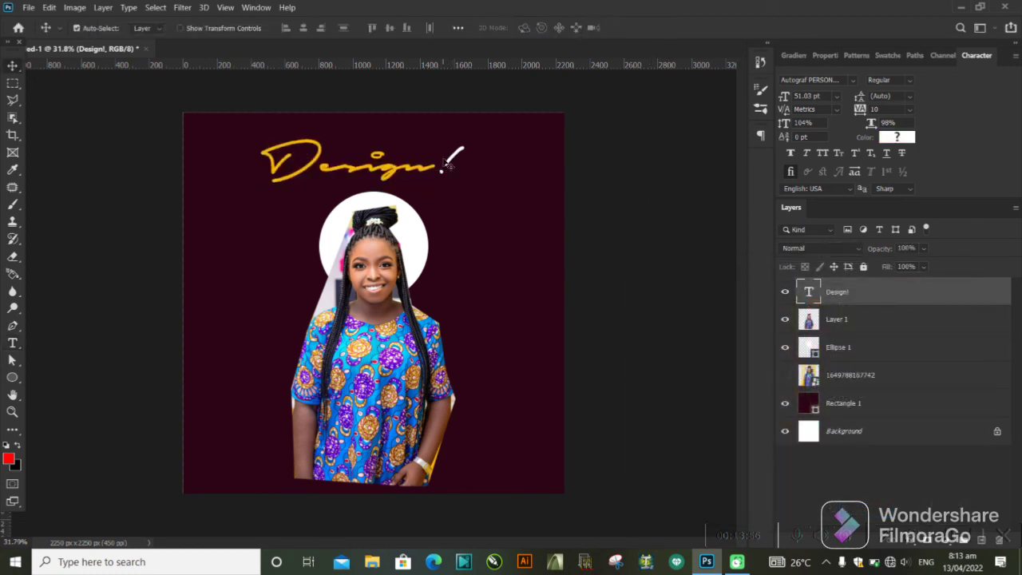
Fill the circle behind the woman's head with the golden yellow (#f8b501) sampled from the heading, and deselect it.
left_click(418, 231)
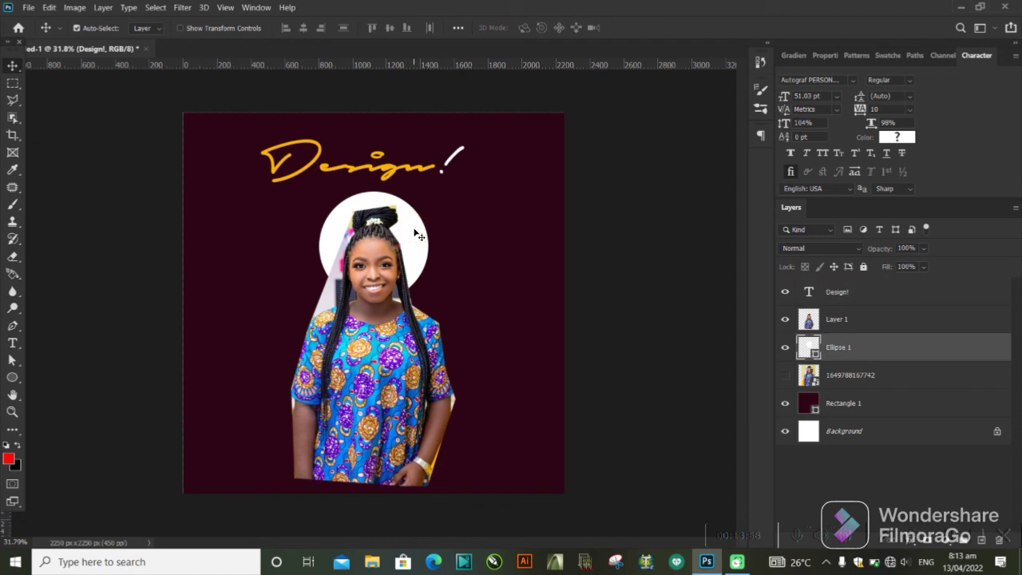
double_click(809, 348)
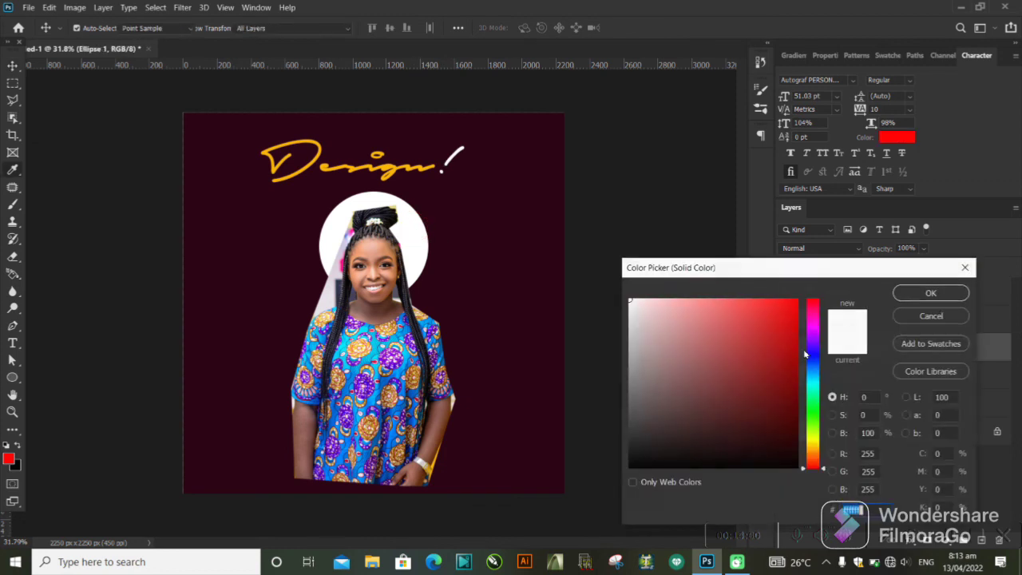
left_click(360, 170)
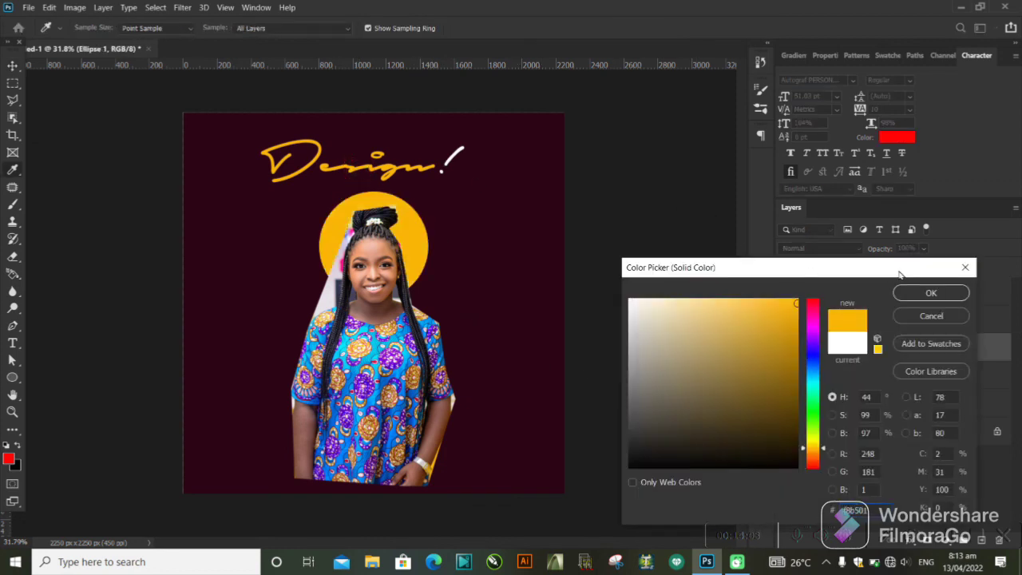
left_click(932, 294)
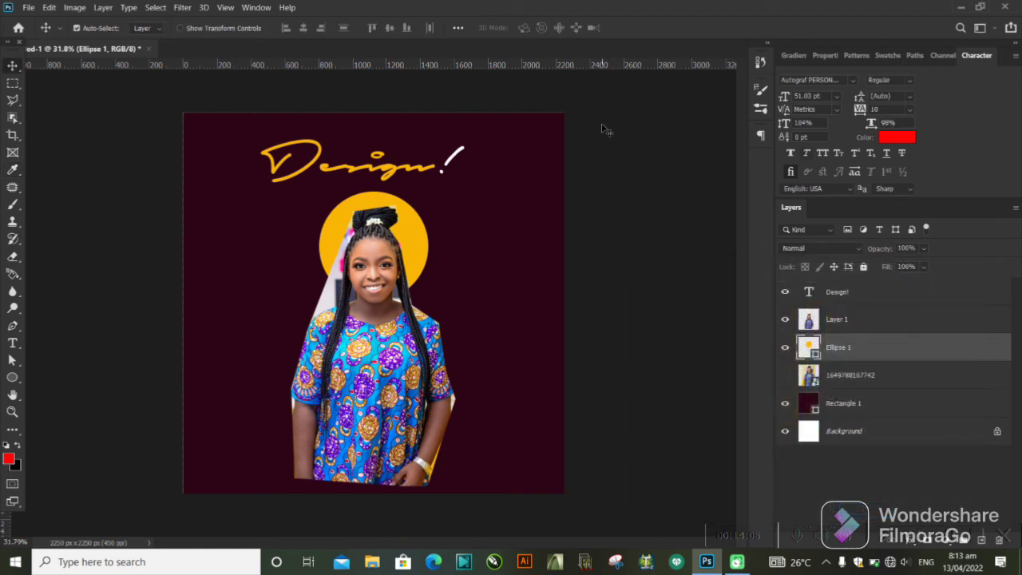
left_click(633, 162)
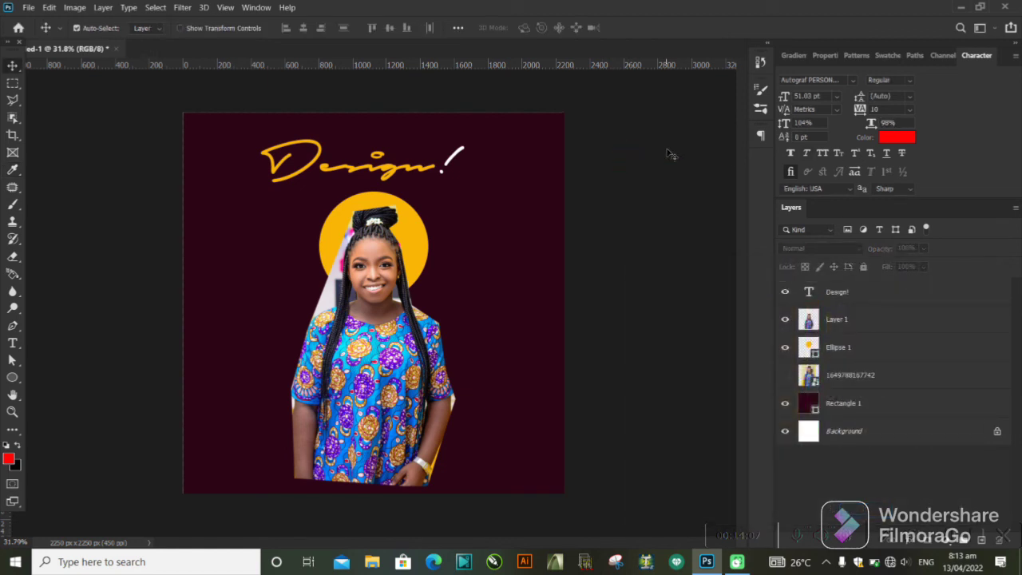